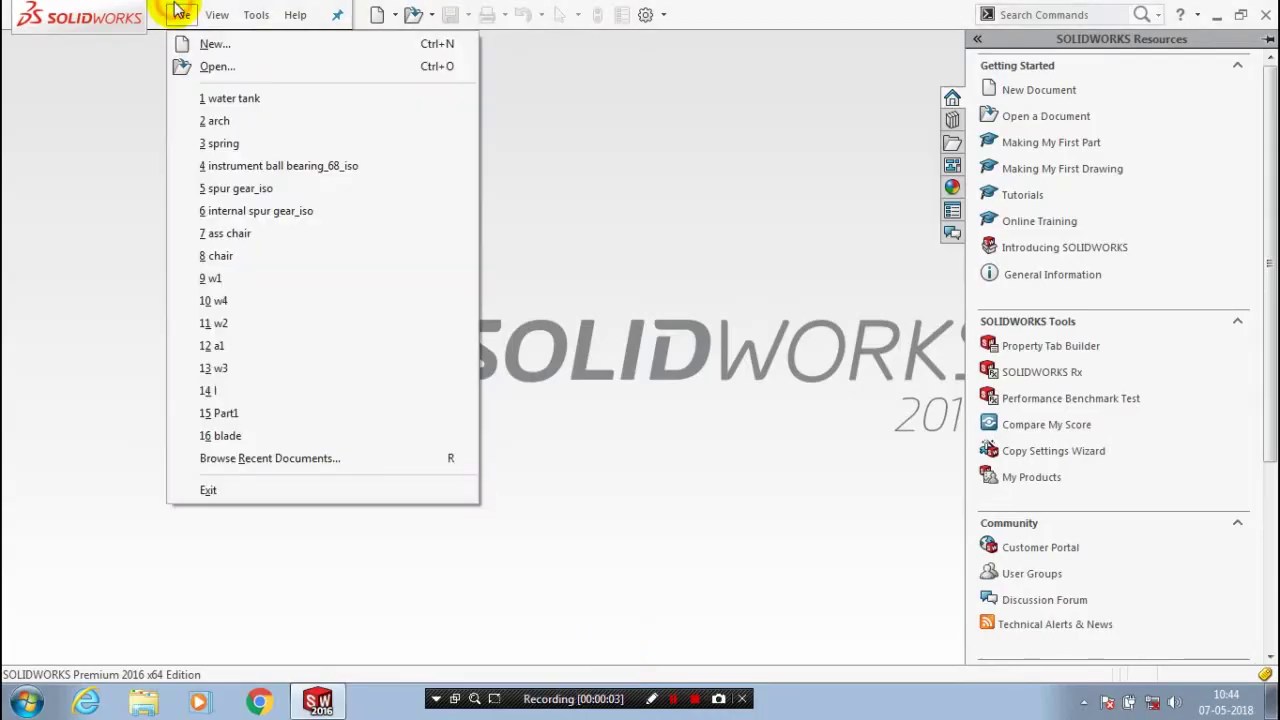
# Create a new blank Part document
pyautogui.click(208, 45)
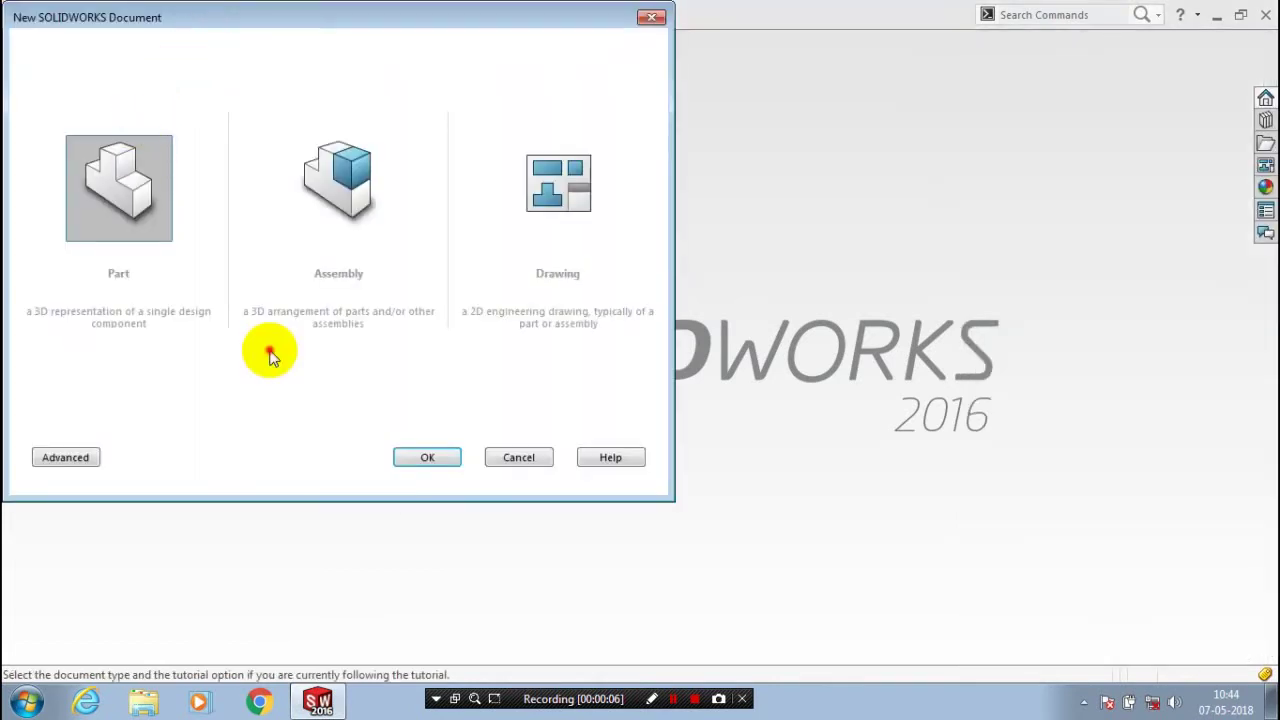
pyautogui.click(422, 457)
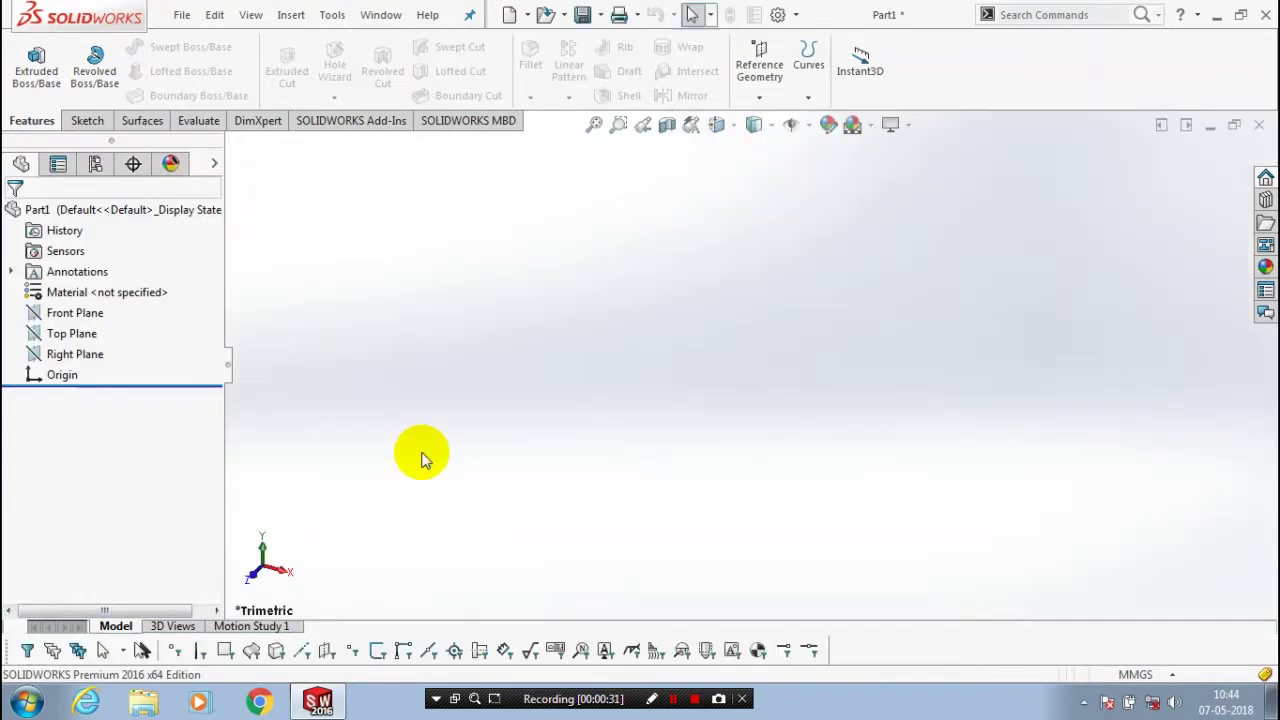
# On the Front Plane, viewed face-on, draw a circle centred on the origin
pyautogui.click(88, 314)
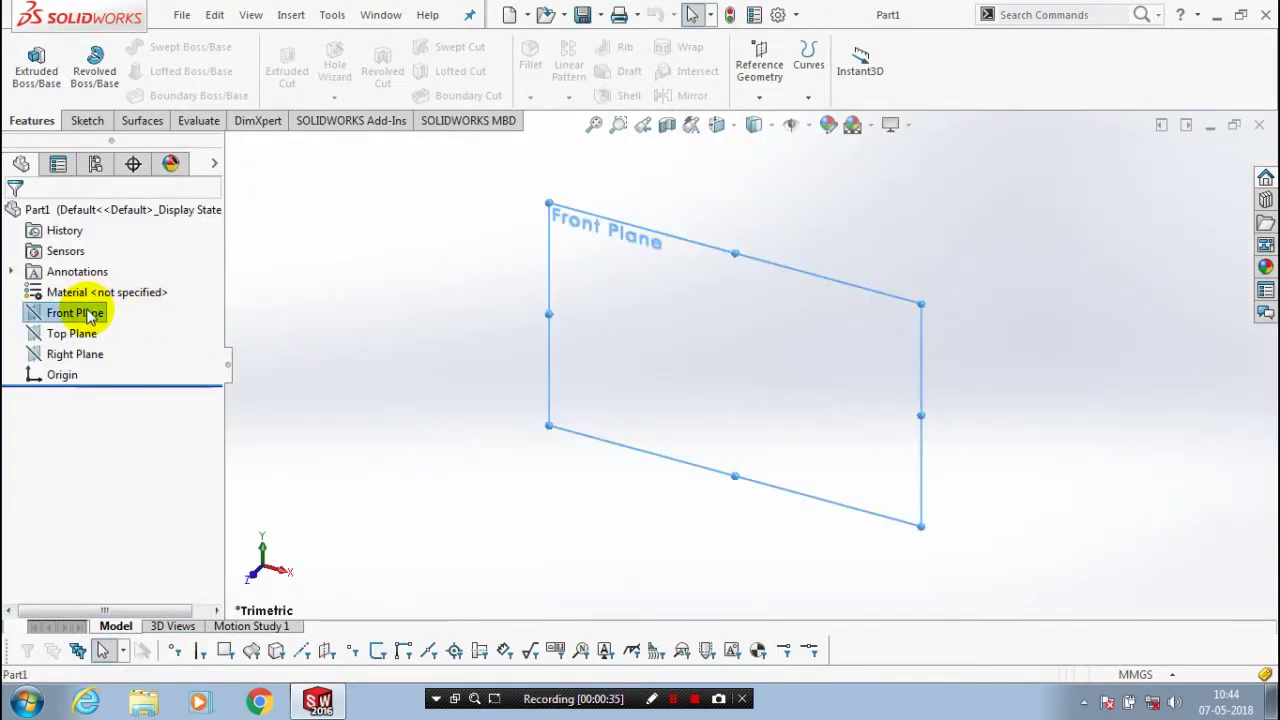
pyautogui.rightClick(88, 314)
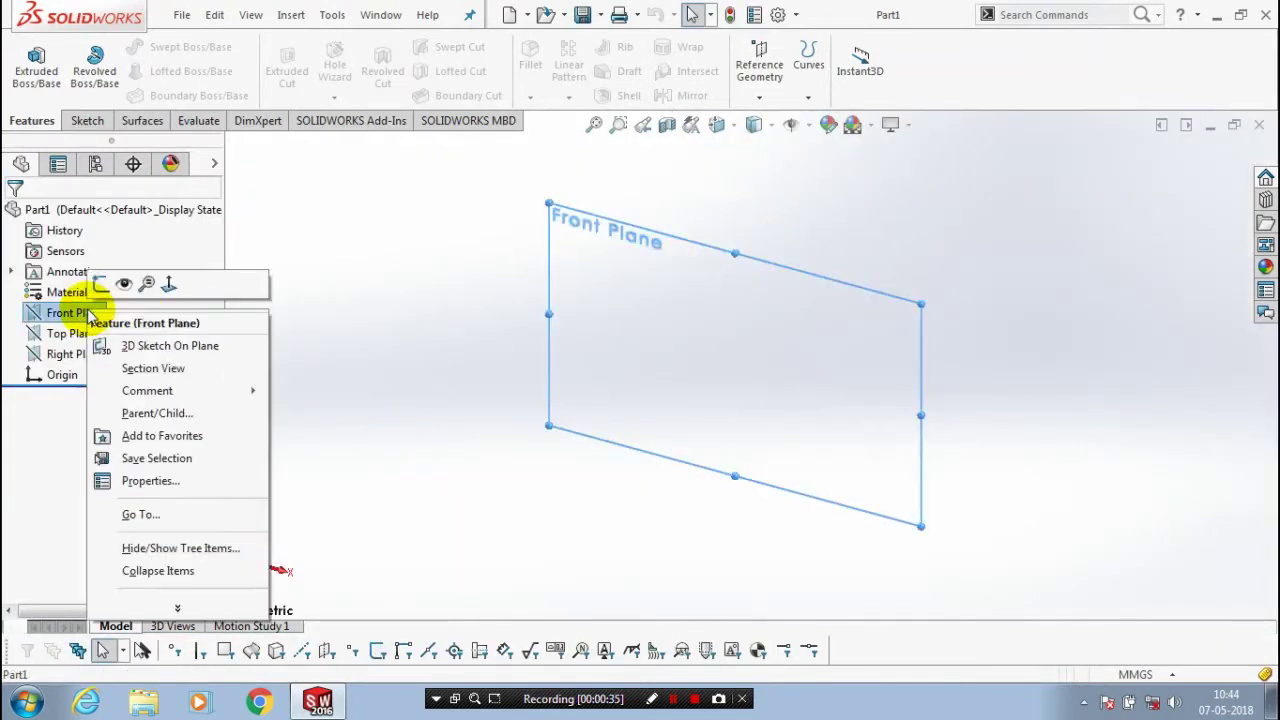
pyautogui.click(231, 328)
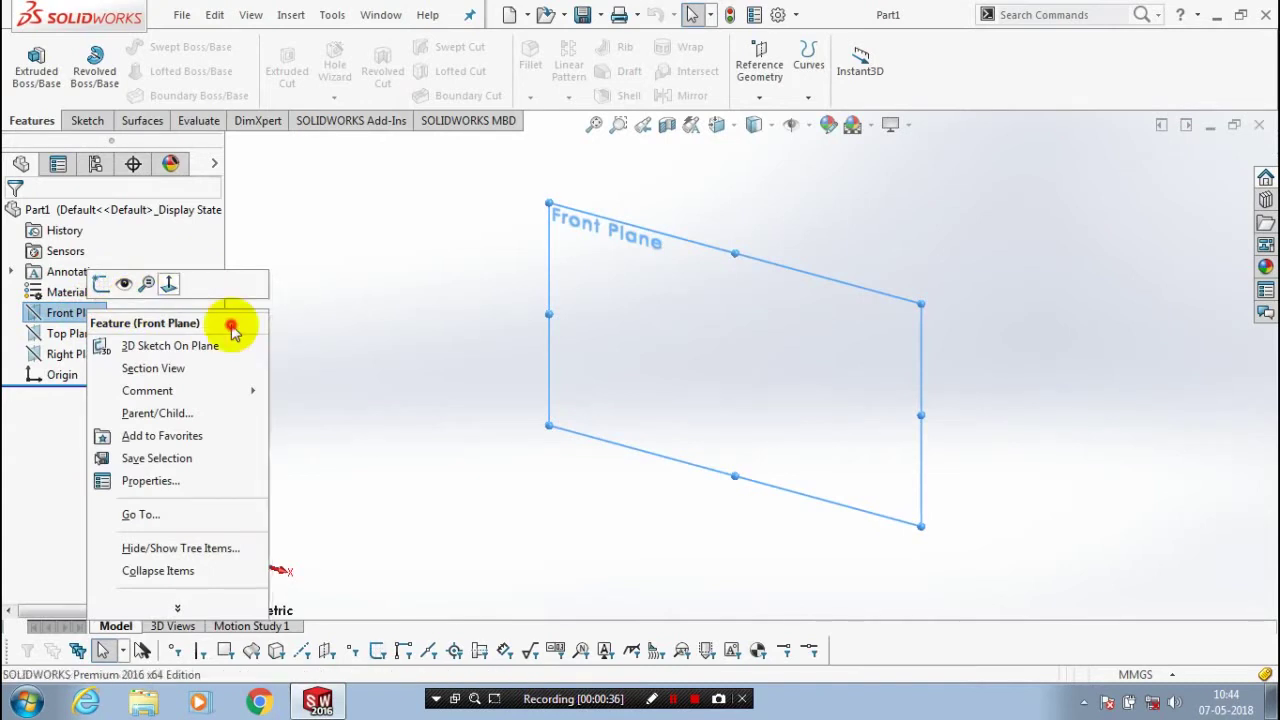
pyautogui.click(95, 121)
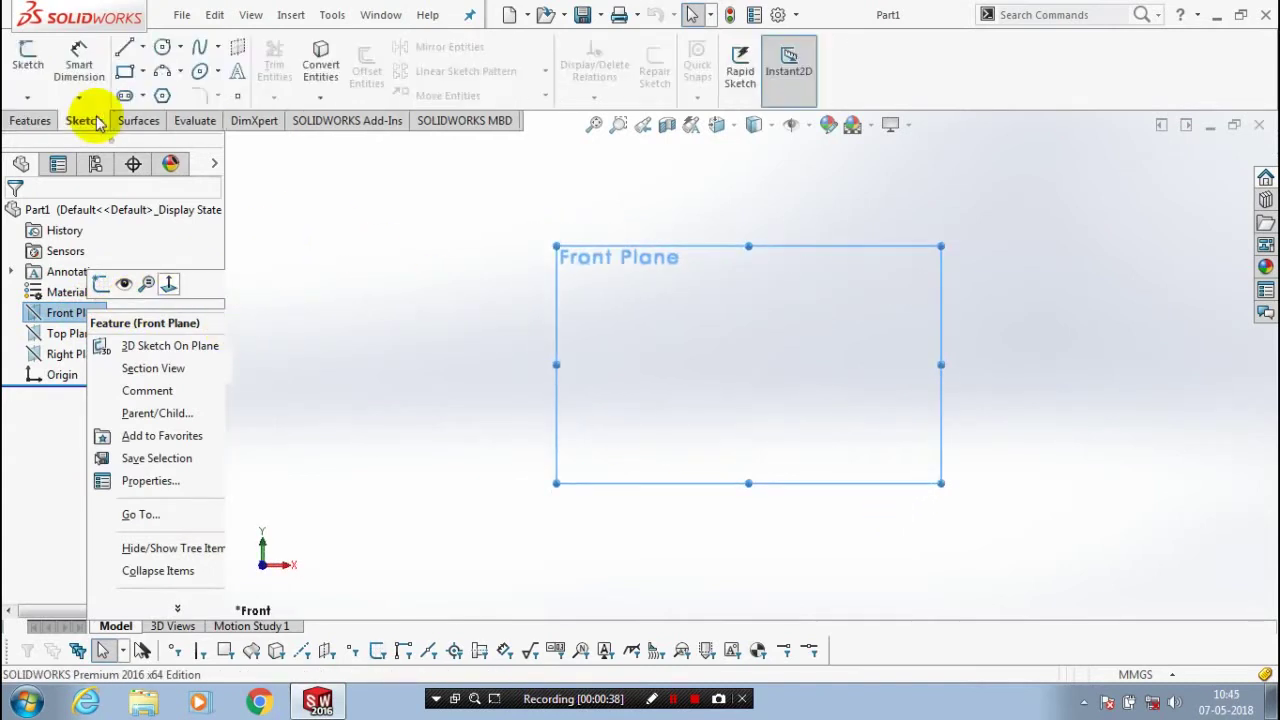
pyautogui.click(165, 50)
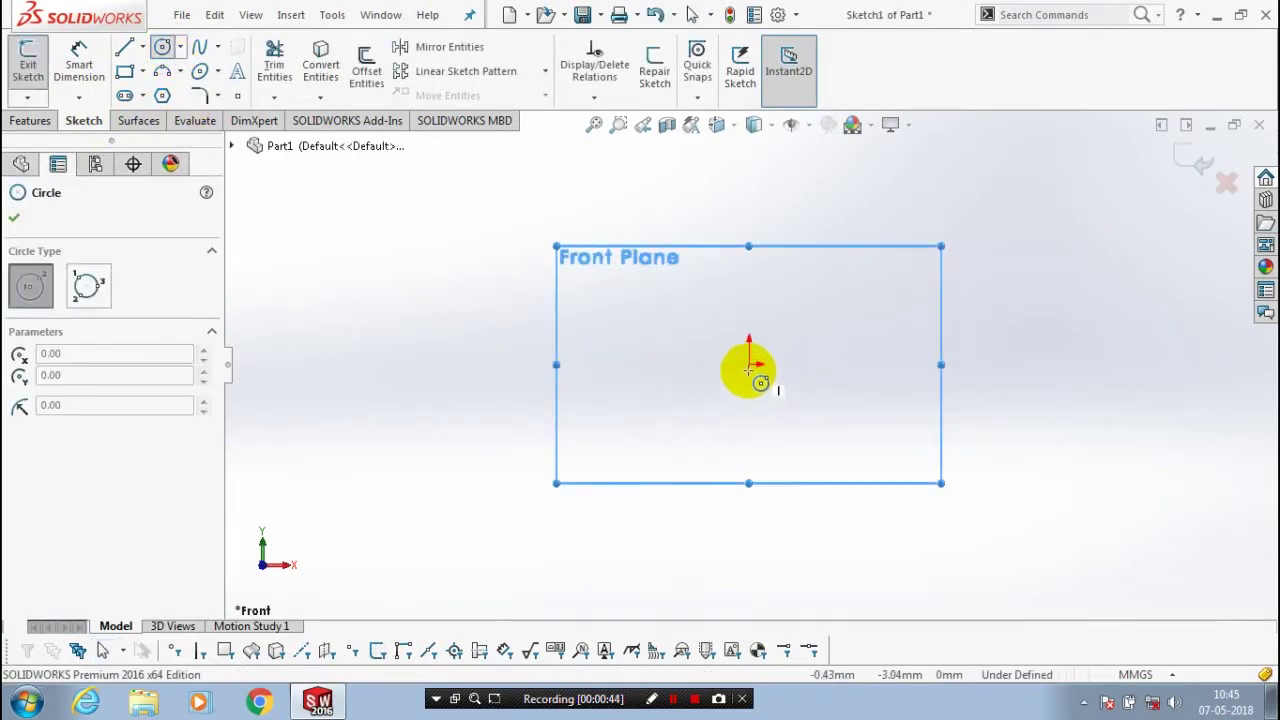
pyautogui.click(751, 364)
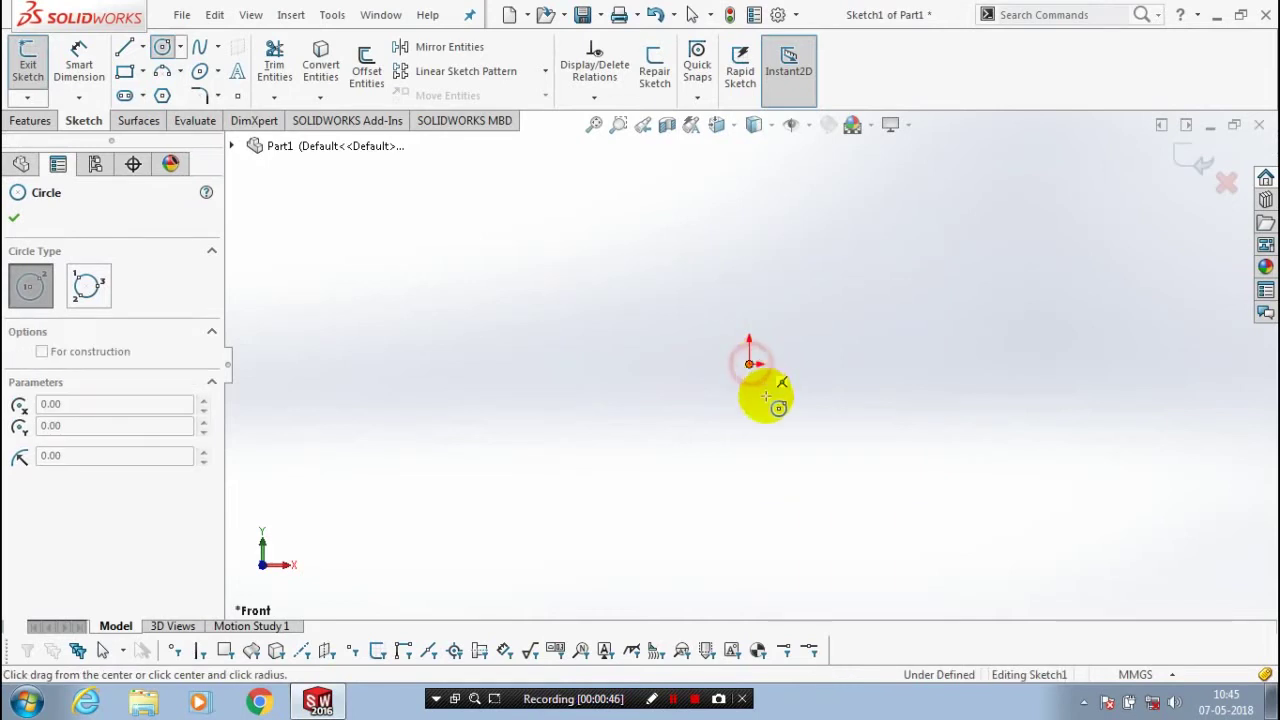
pyautogui.click(796, 466)
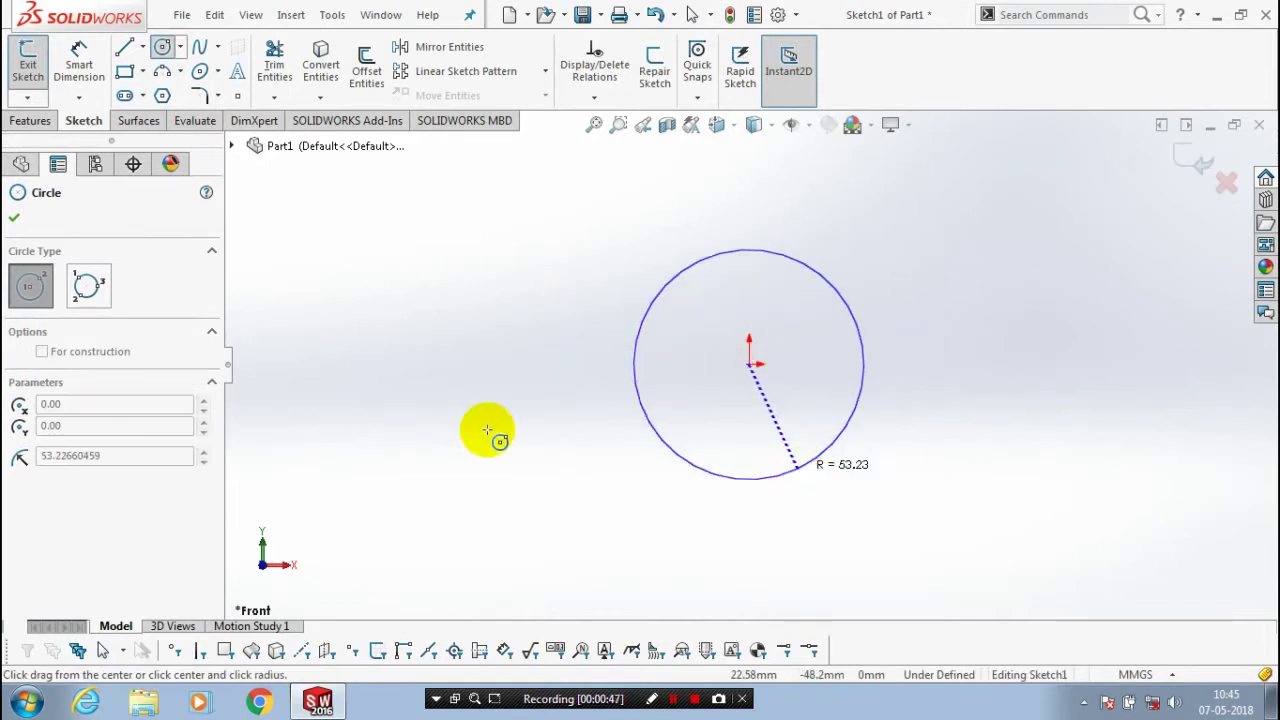
pyautogui.click(15, 219)
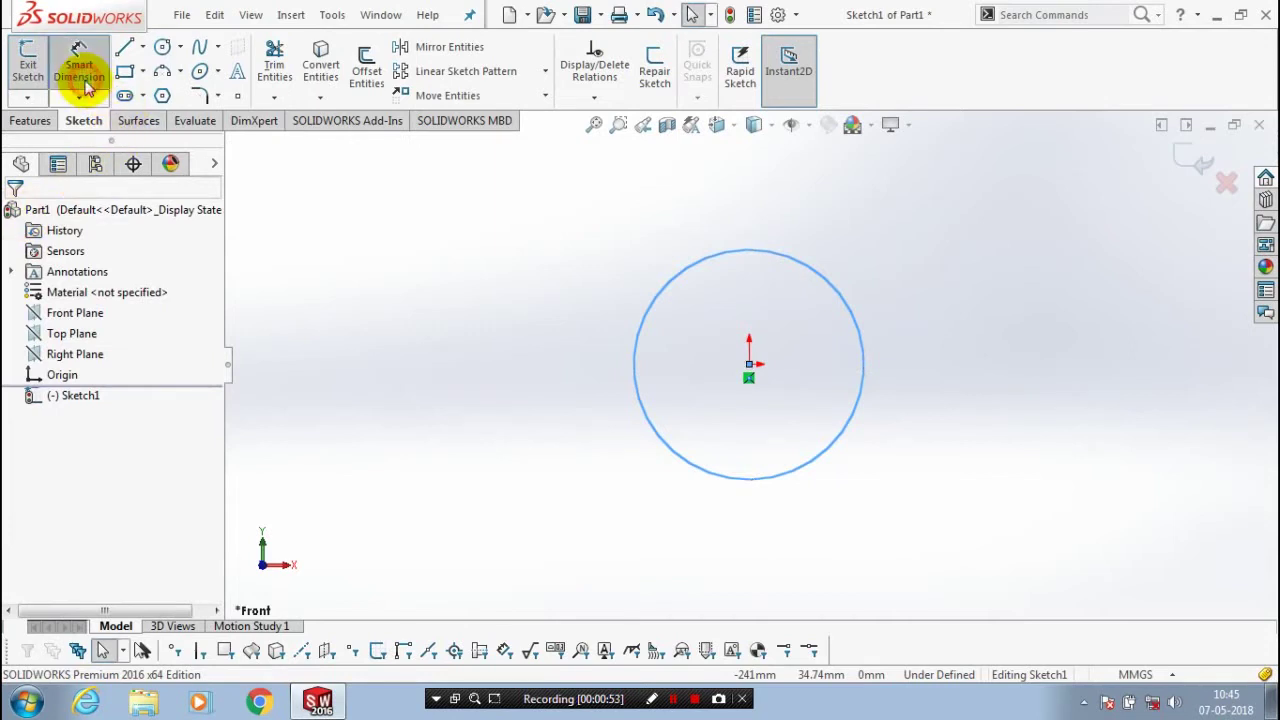
# Dimension the circle to a 120 mm diameter and exit the sketch
pyautogui.click(568, 387)
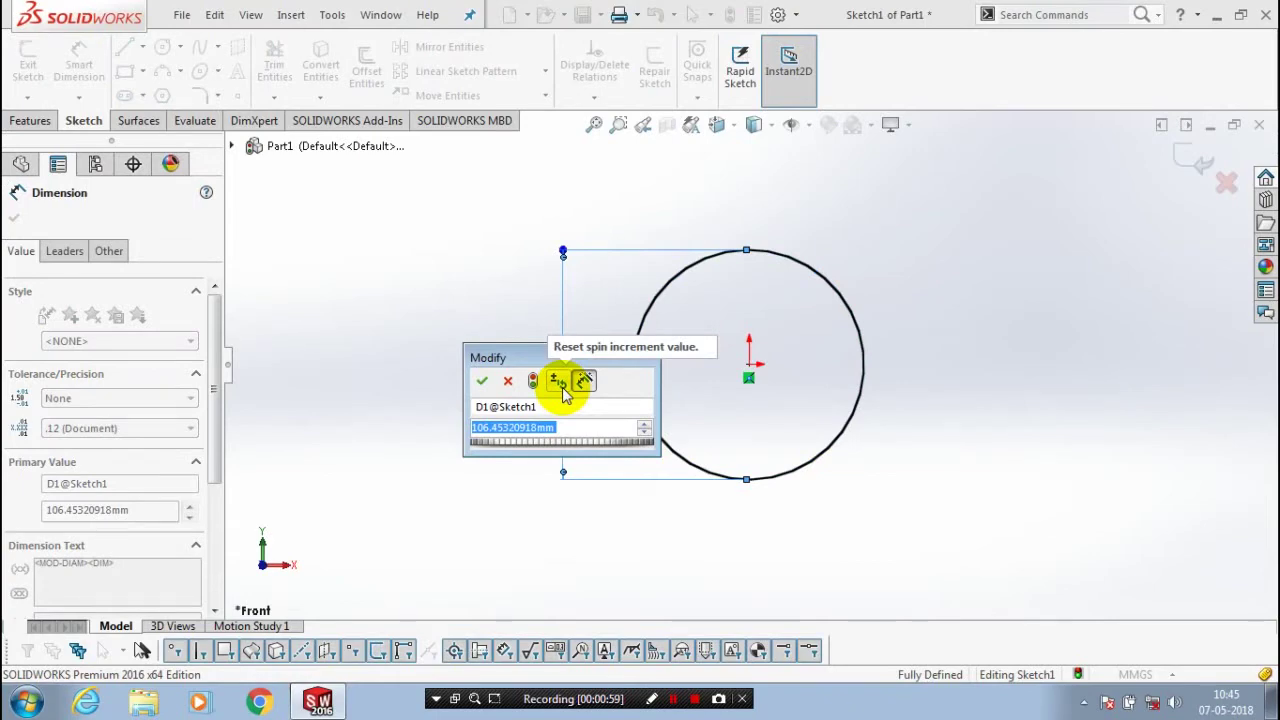
pyautogui.write('120')
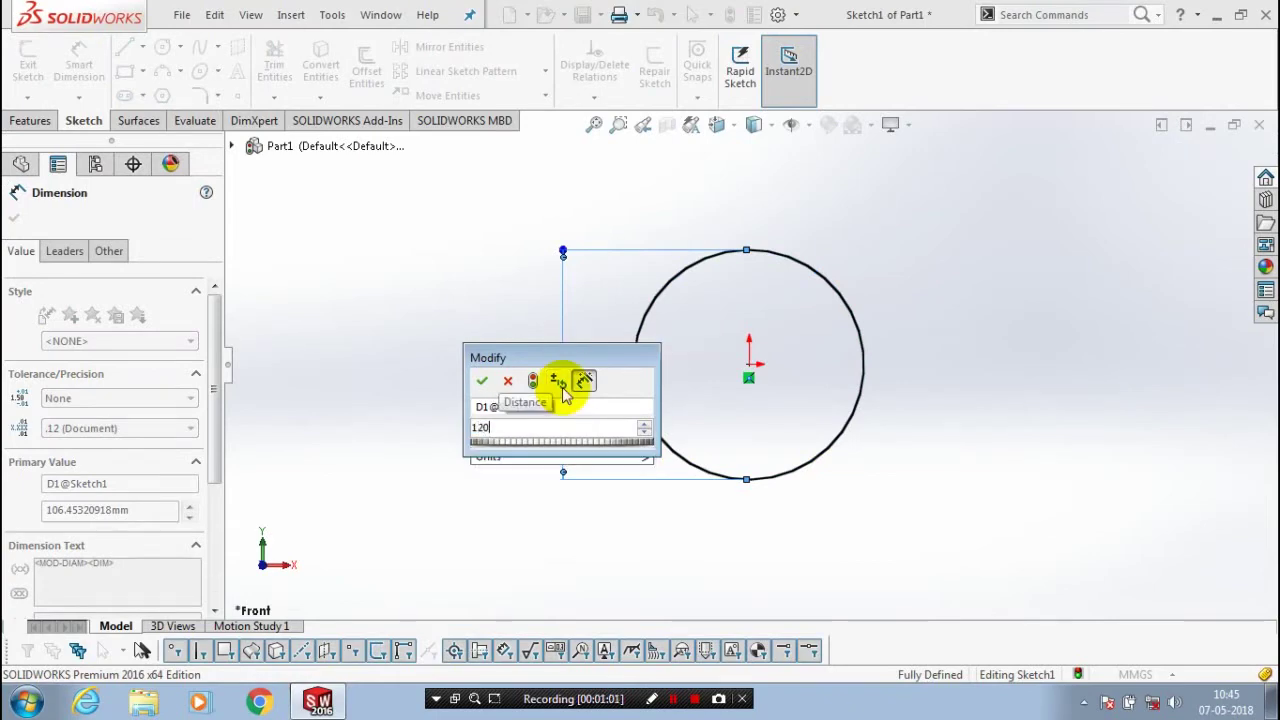
pyautogui.press('Return')
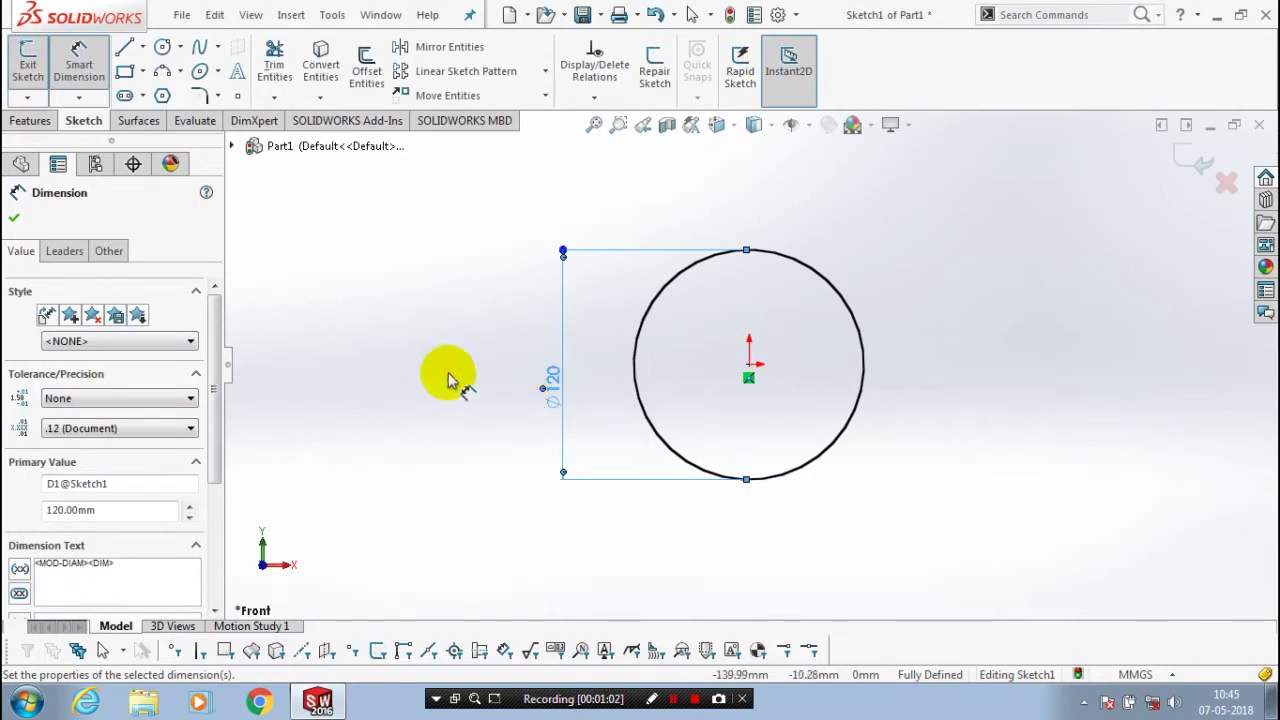
pyautogui.click(14, 217)
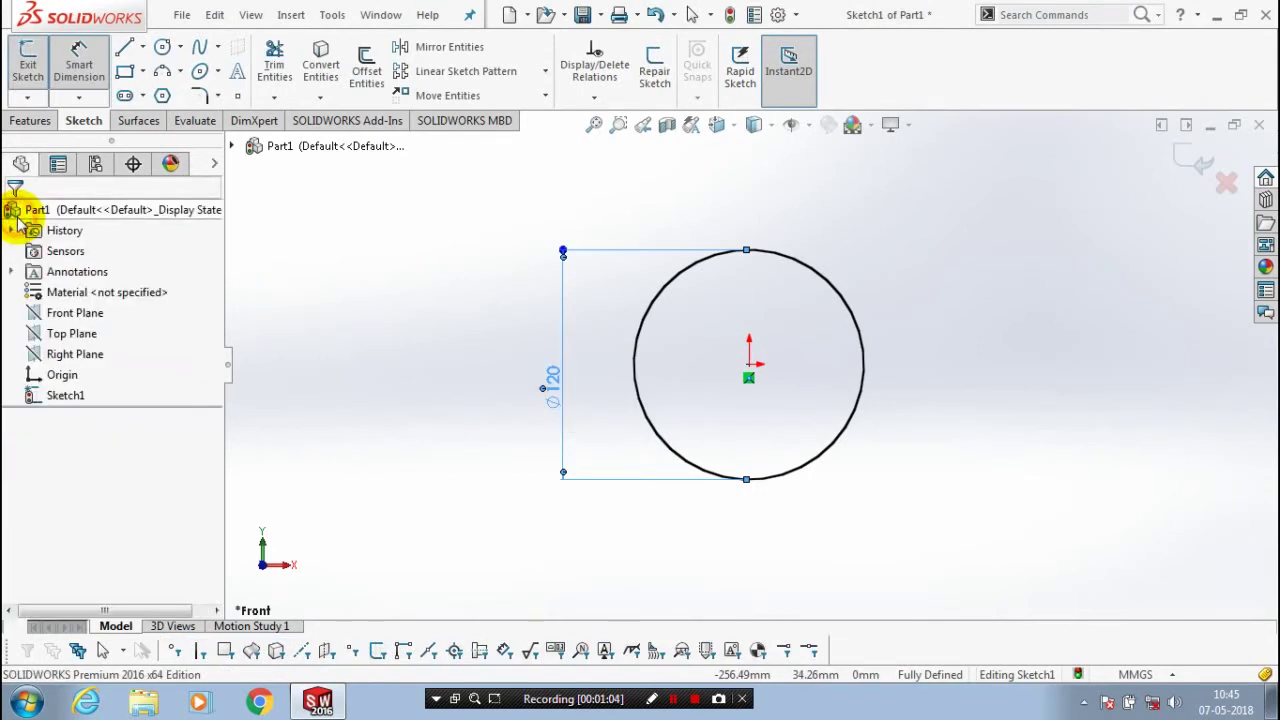
pyautogui.click(26, 58)
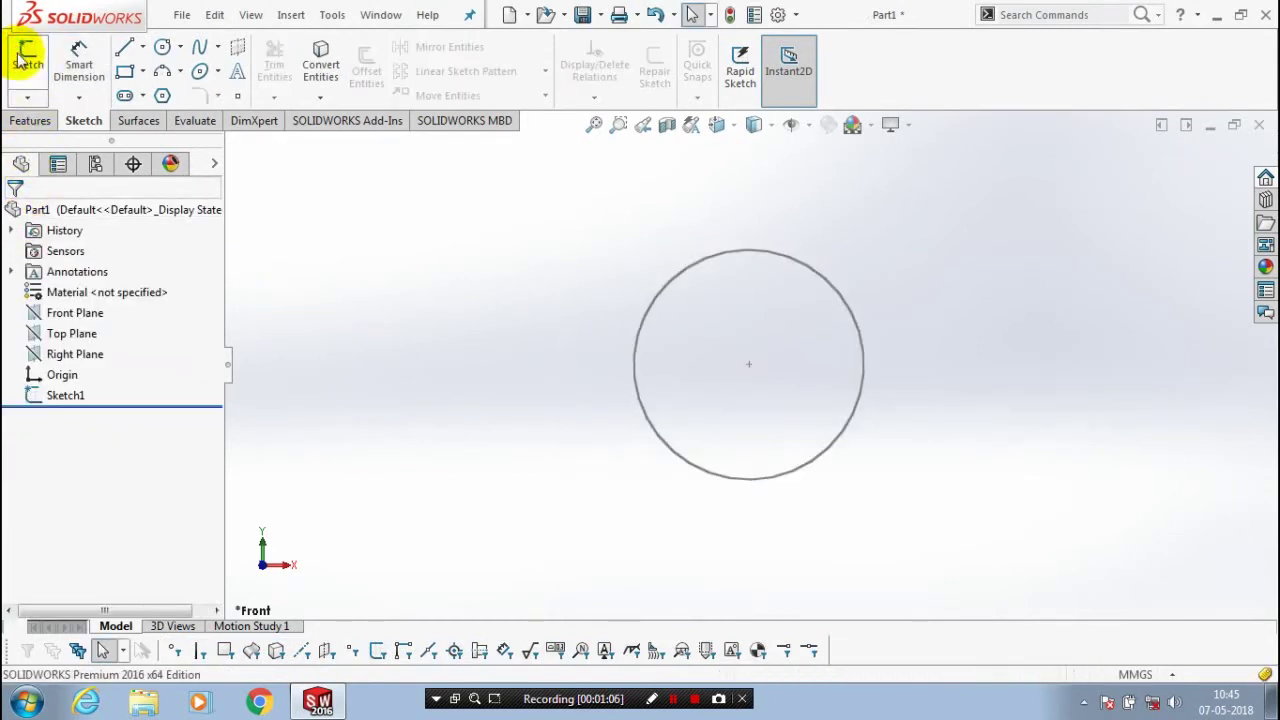
# Extrude the circle sketch into a 2 mm thick disc
pyautogui.click(30, 120)
pyautogui.click(35, 70)
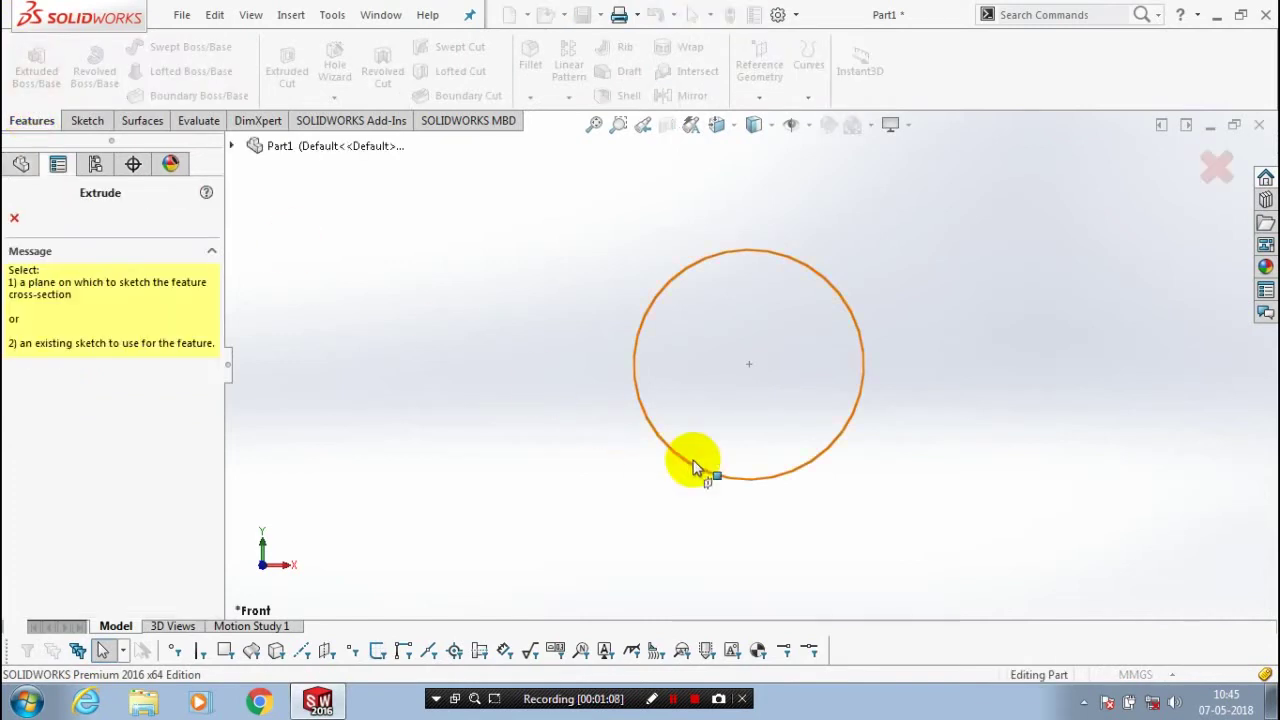
pyautogui.click(680, 455)
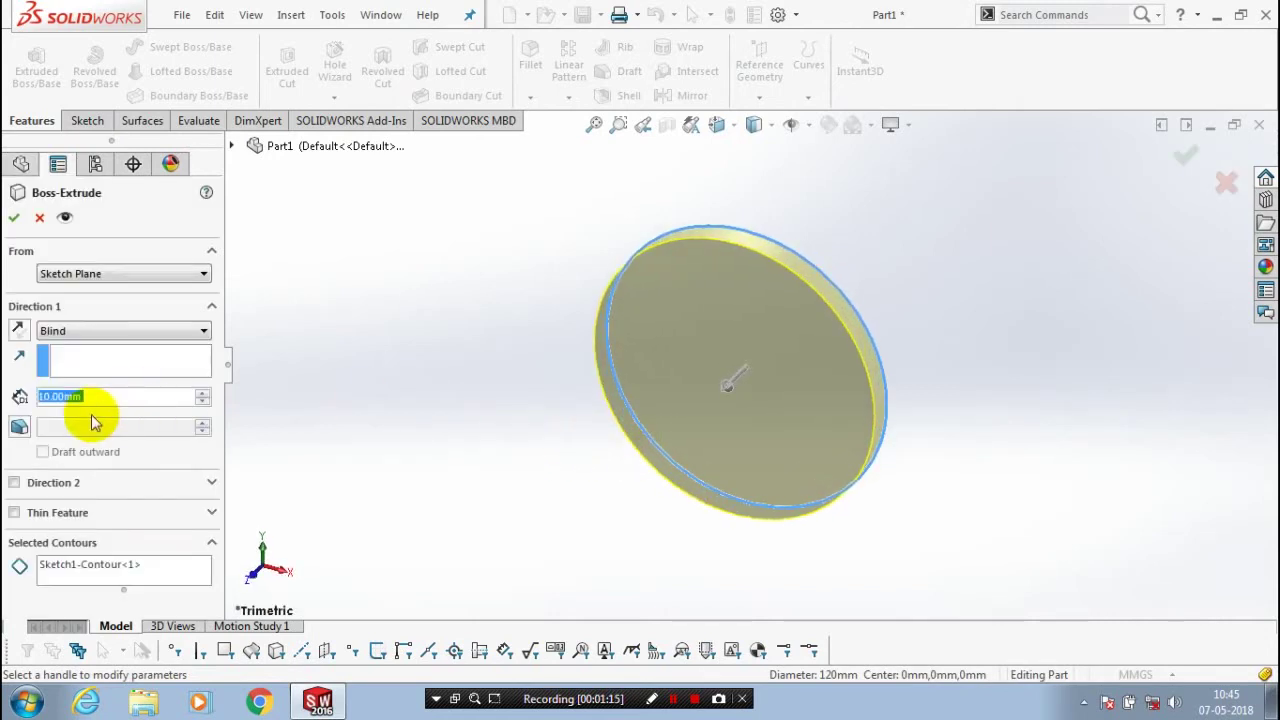
pyautogui.write('2')
pyautogui.press('Return')
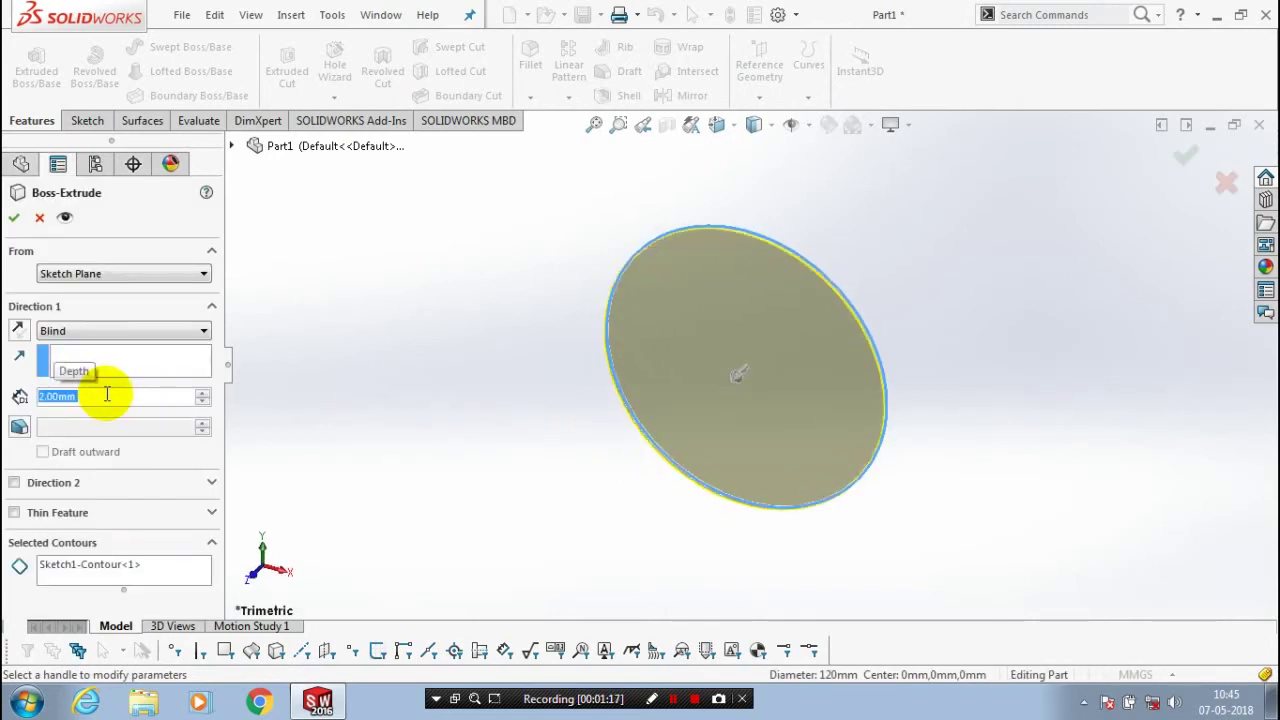
pyautogui.click(14, 217)
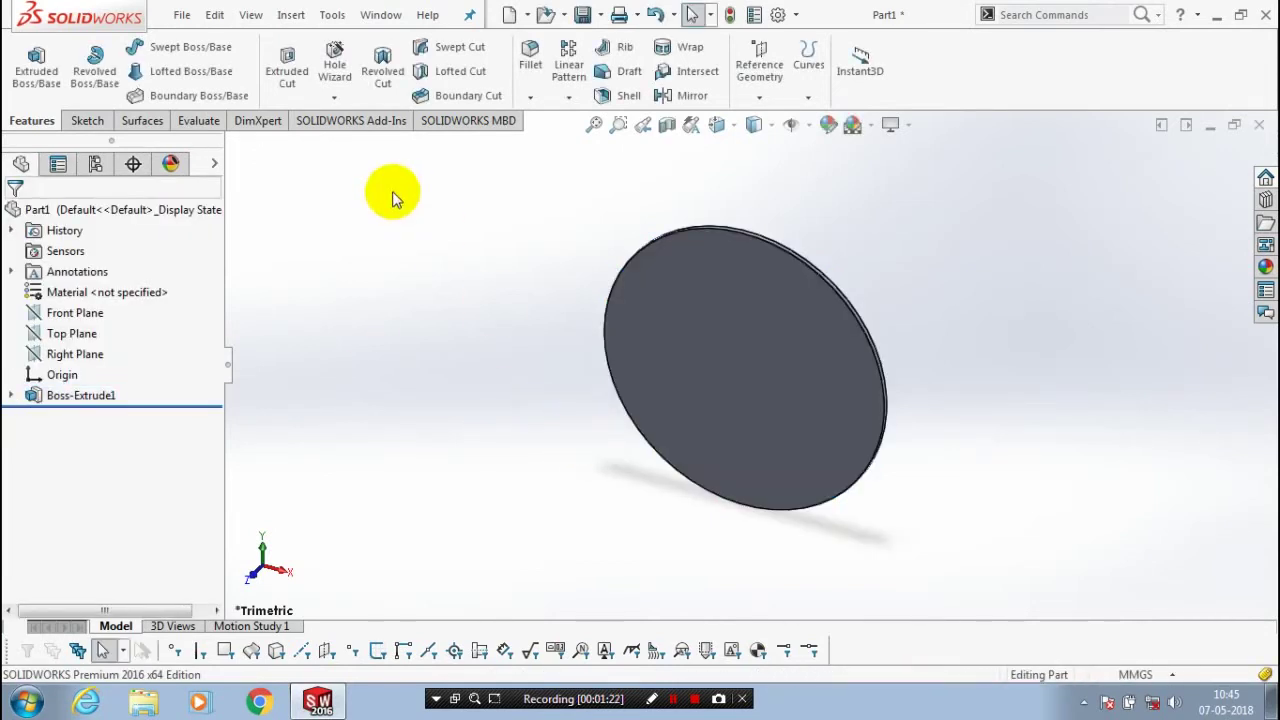
# Shell the disc to 0.5 mm walls, removing its front face
pyautogui.click(604, 104)
pyautogui.click(702, 359)
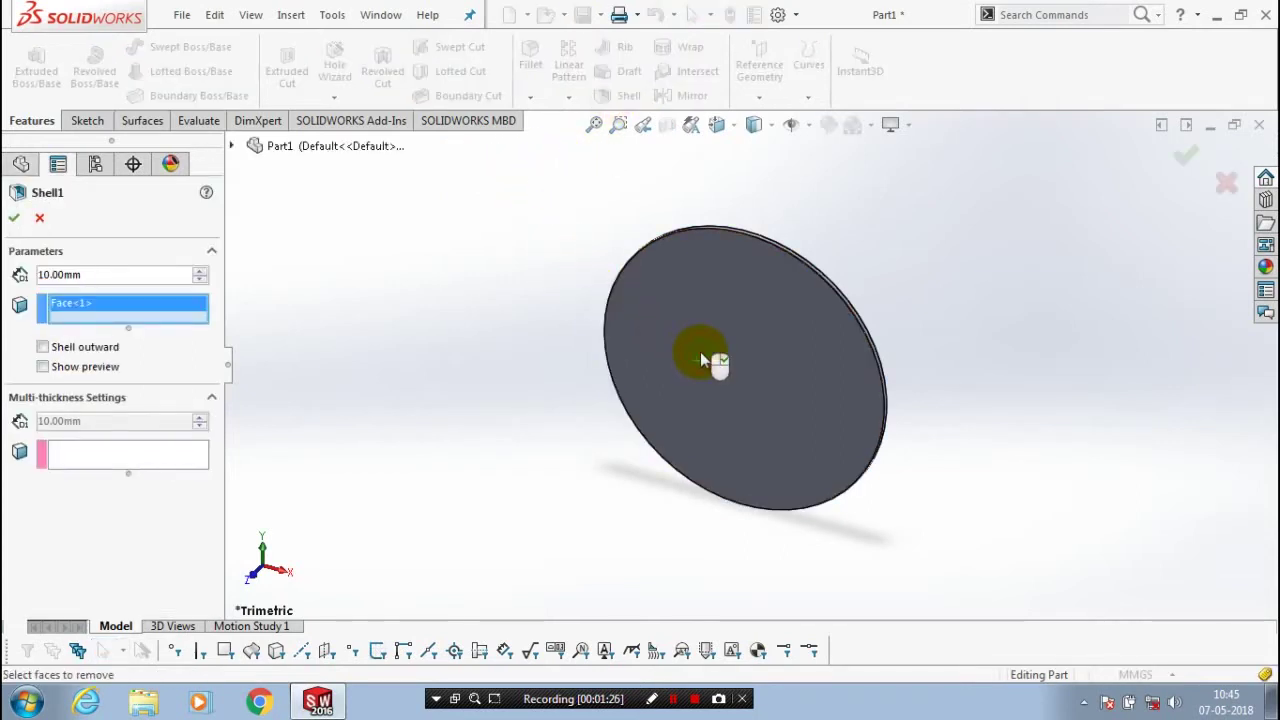
pyautogui.doubleClick(98, 274)
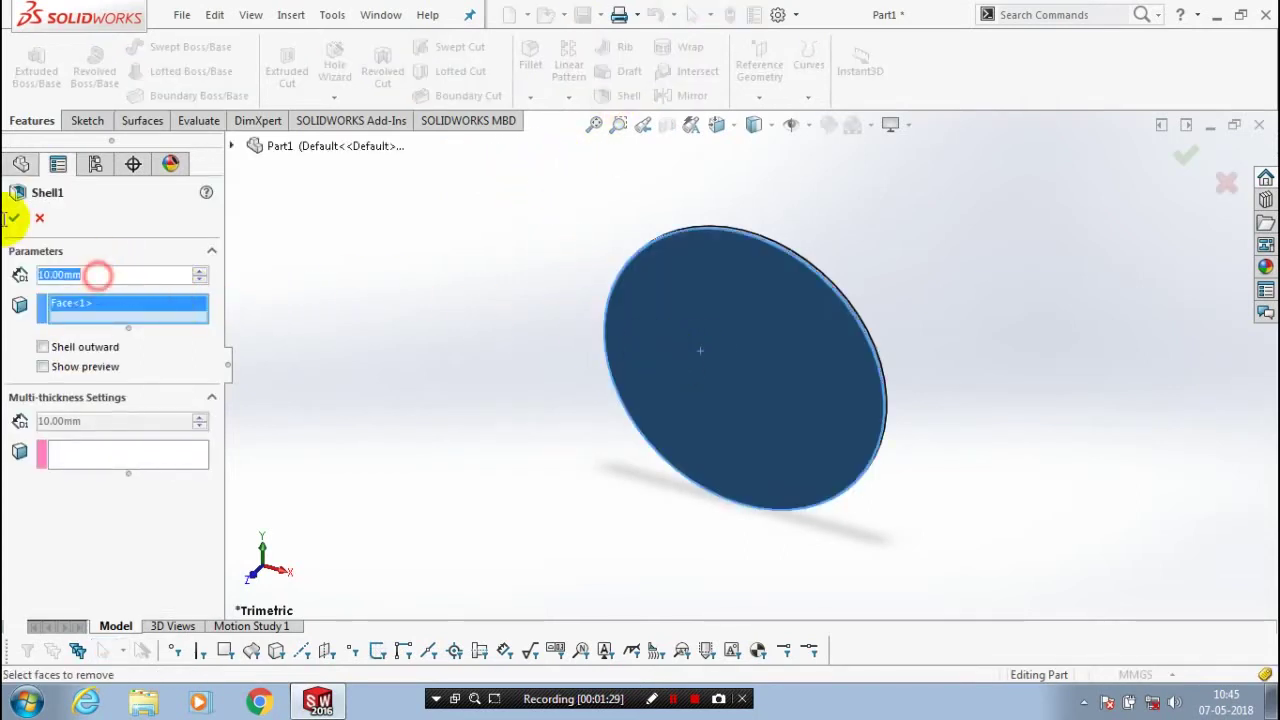
pyautogui.write('0.5')
pyautogui.press('Return')
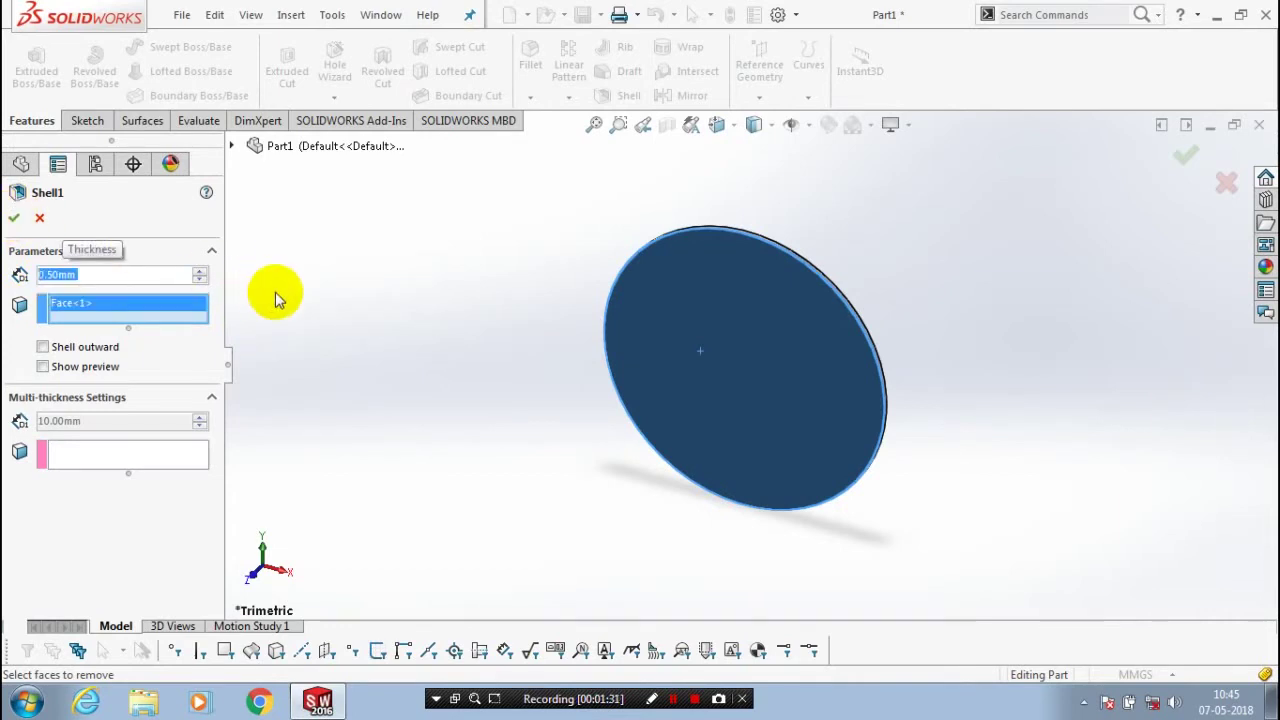
pyautogui.click(14, 217)
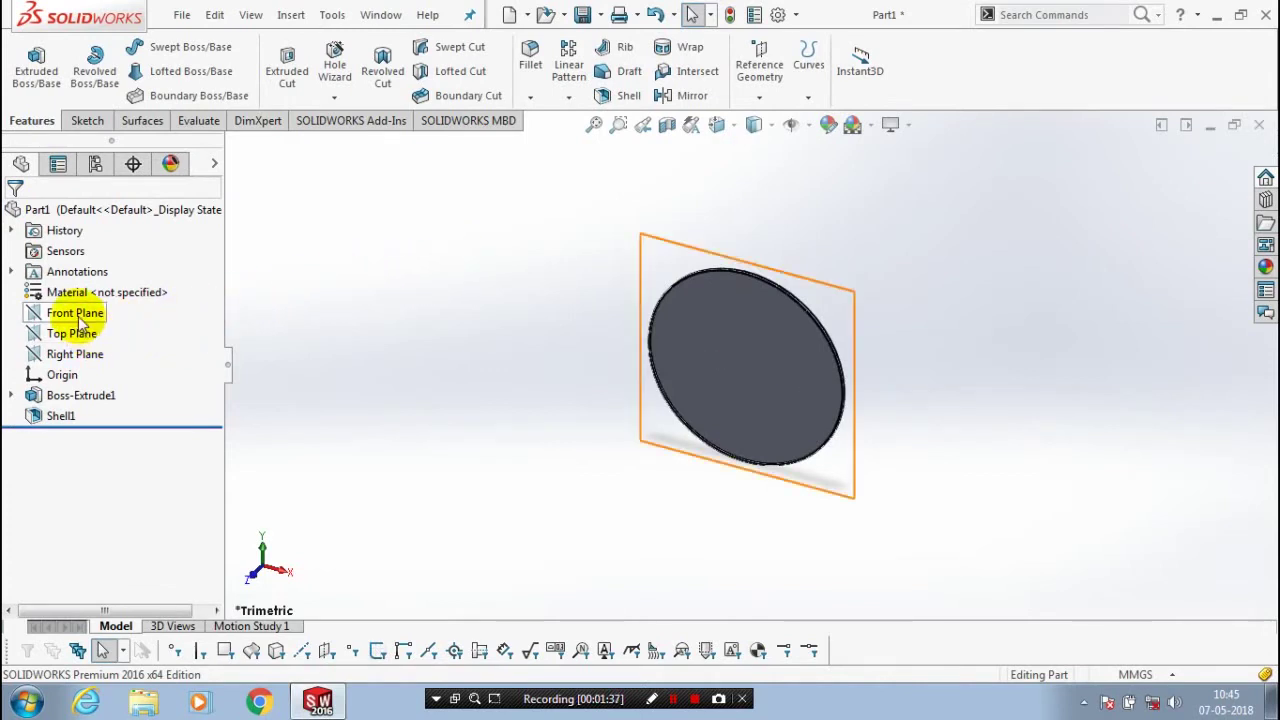
# Start a line sketch on the Right Plane, viewed normal to it
pyautogui.click(76, 354)
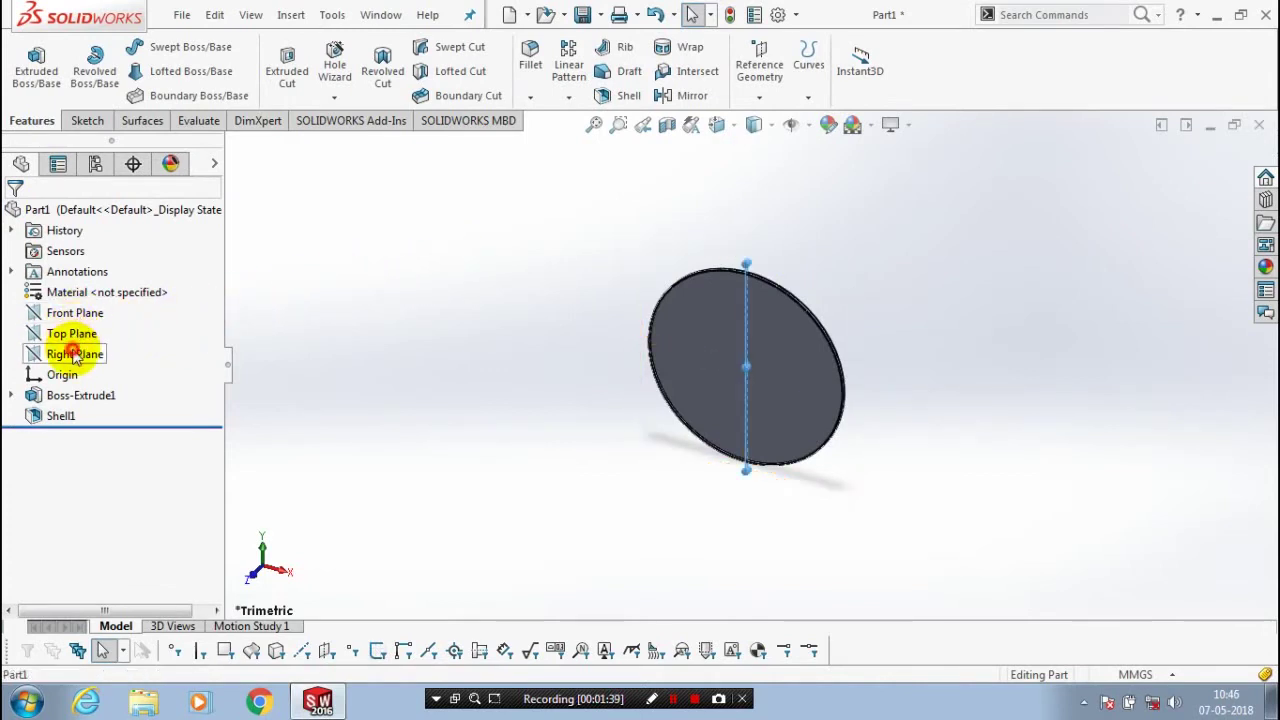
pyautogui.rightClick(78, 354)
pyautogui.click(156, 324)
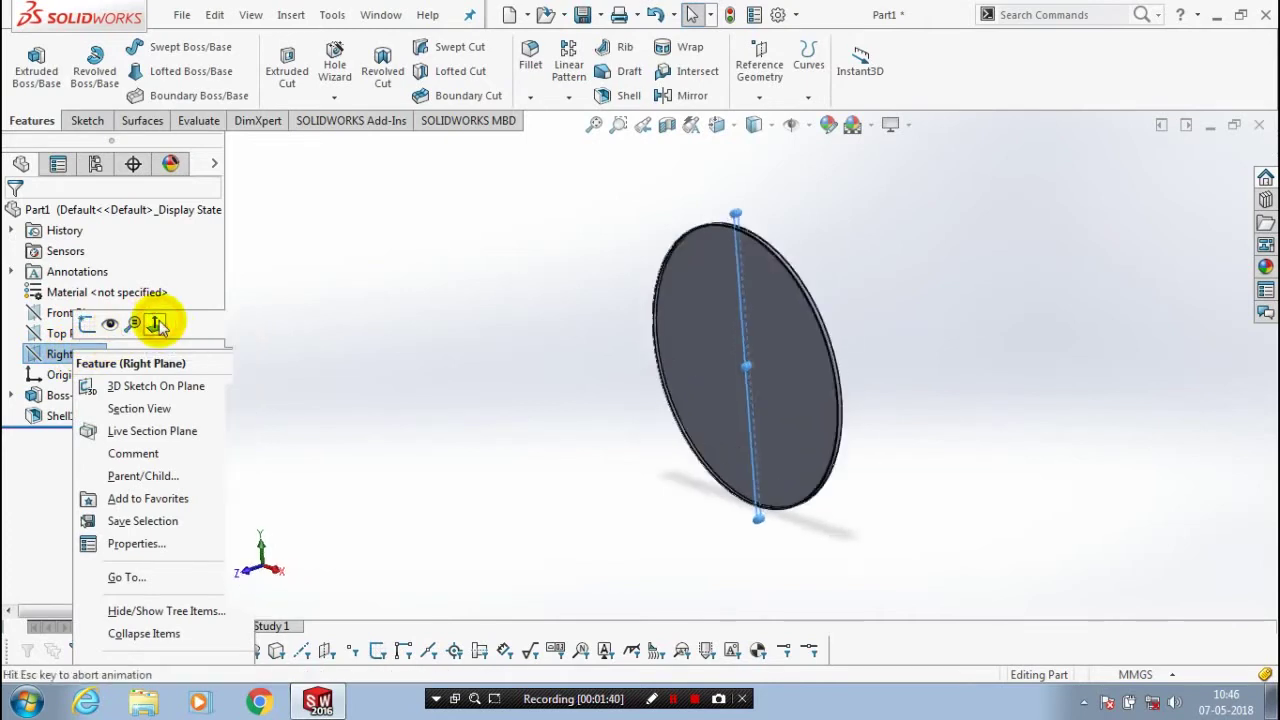
pyautogui.scroll(-3, 777, 246)
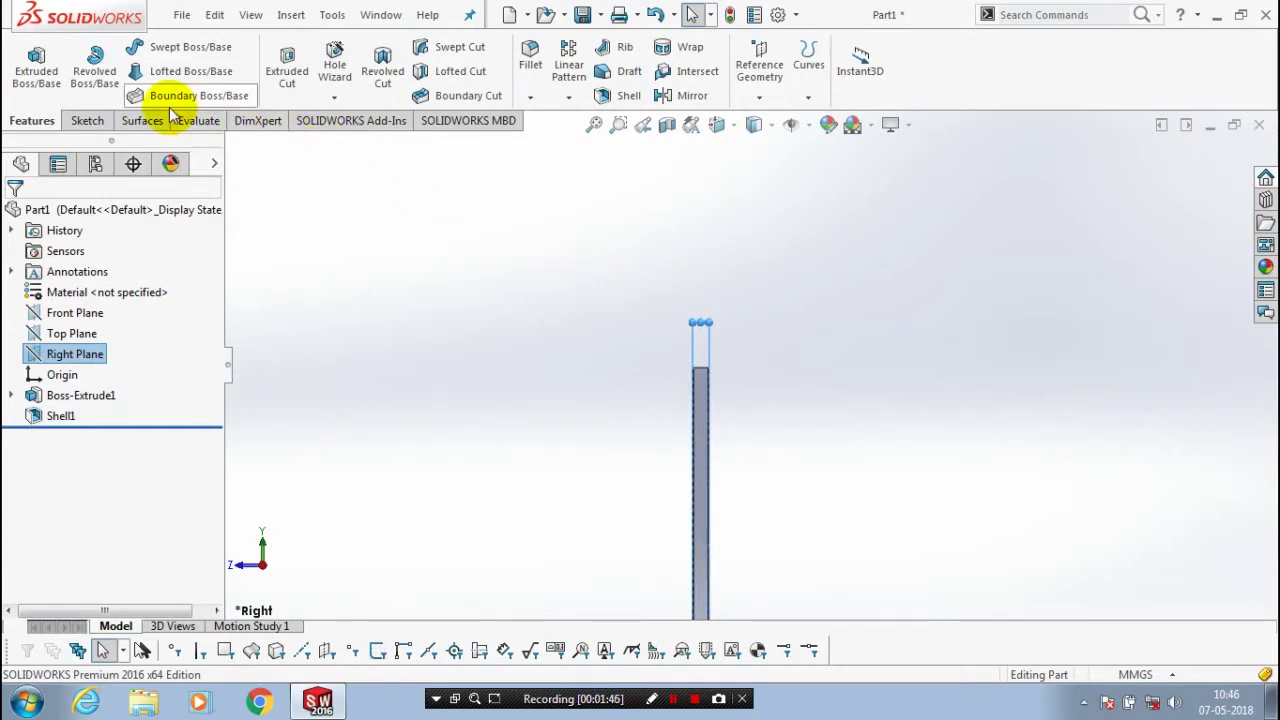
pyautogui.click(83, 120)
pyautogui.click(124, 47)
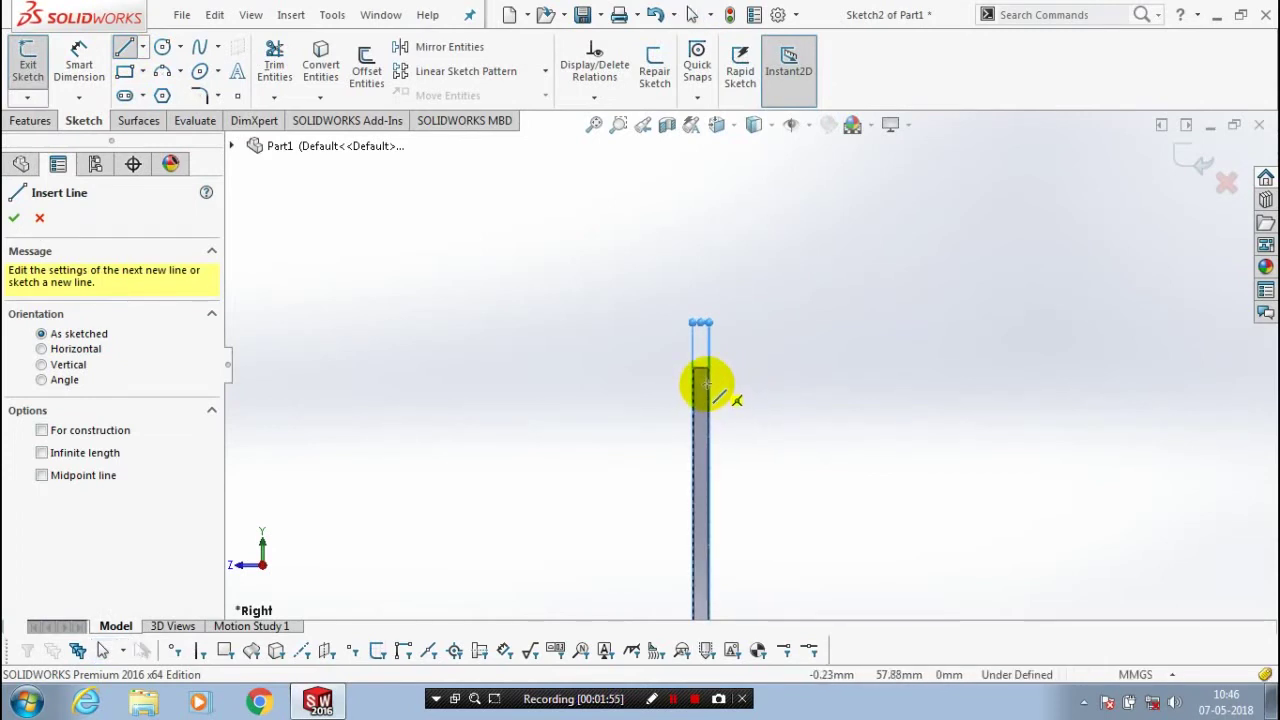
# Draw the connected wire path: short base segment, slanted rise, and short horizontal top line
pyautogui.click(706, 384)
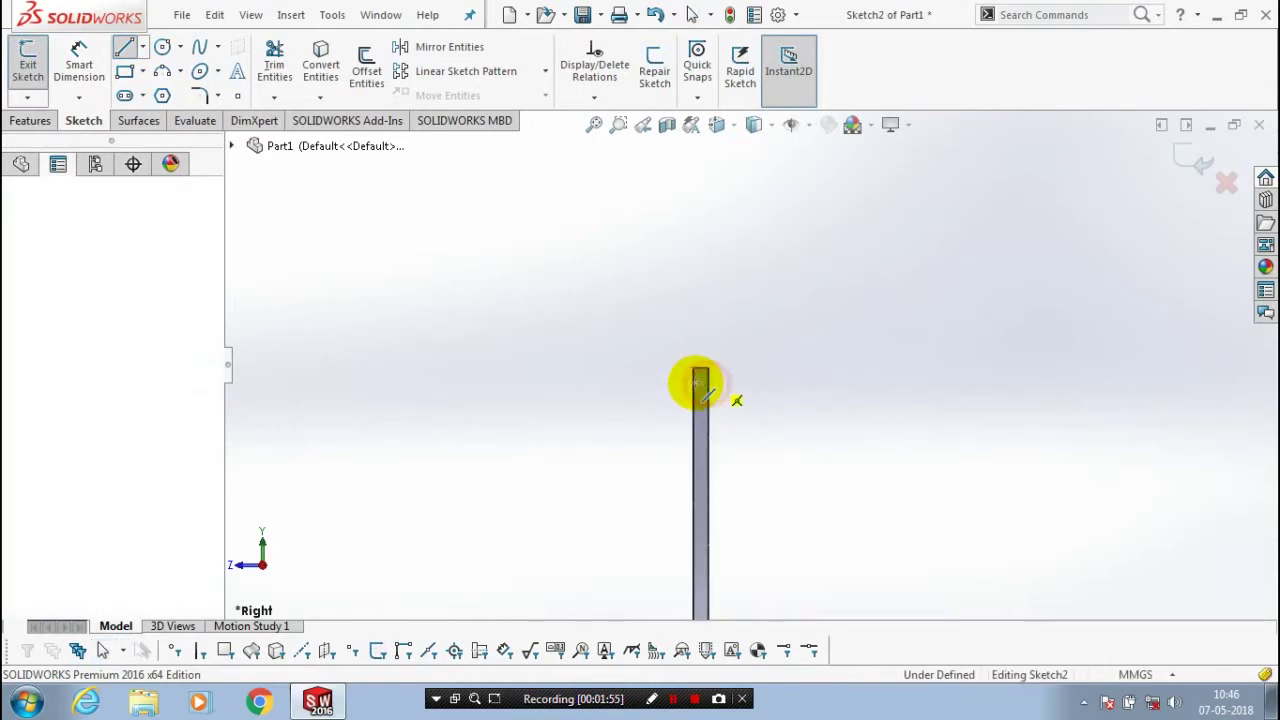
pyautogui.click(680, 383)
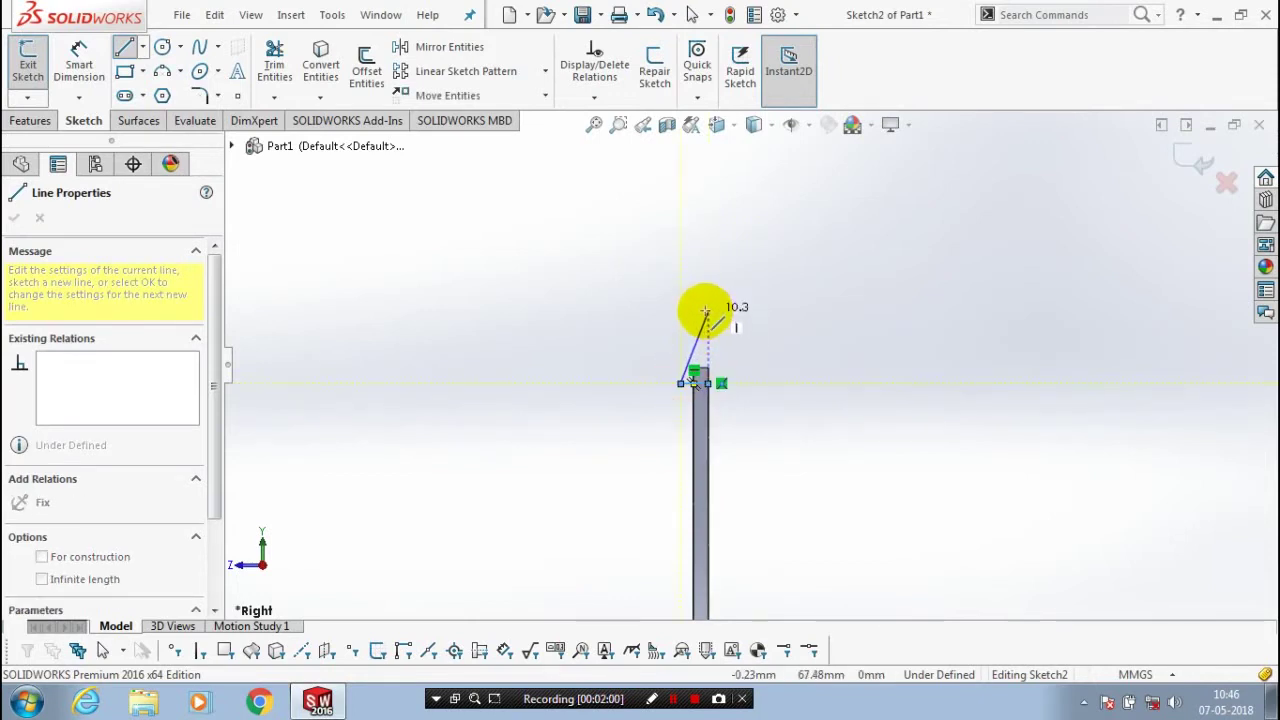
pyautogui.click(708, 313)
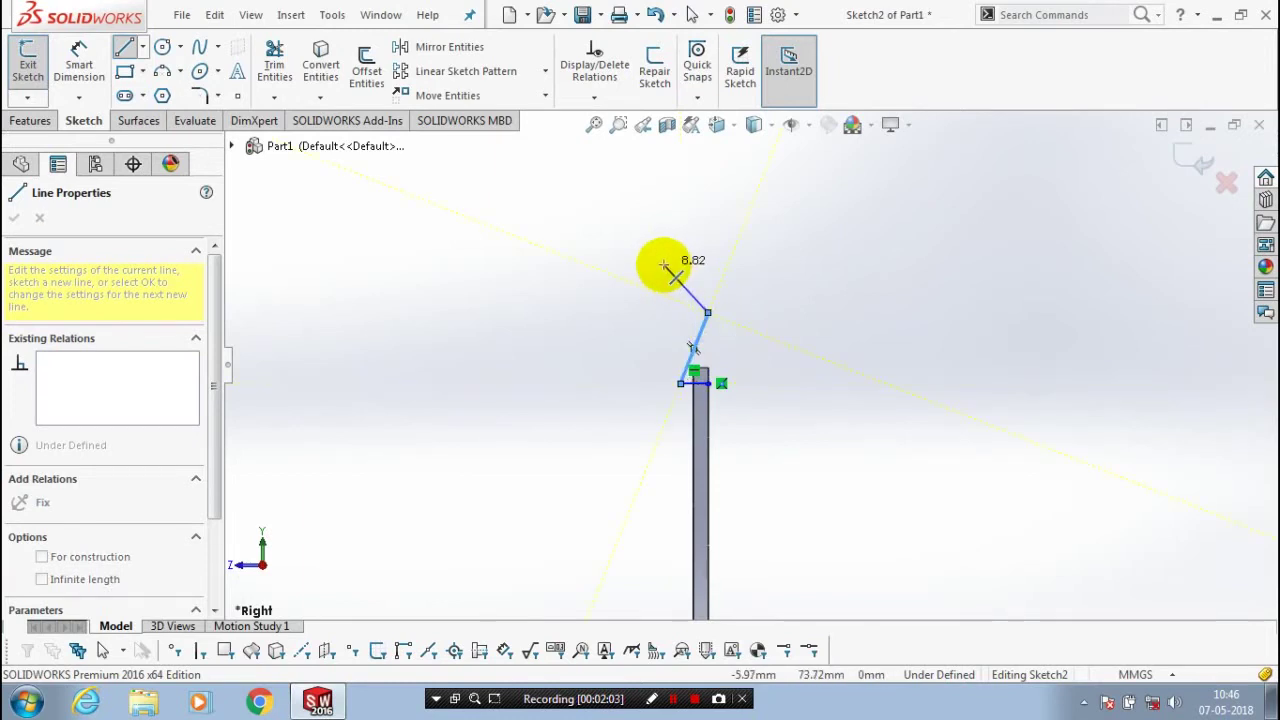
pyautogui.scroll(5, 665, 265)
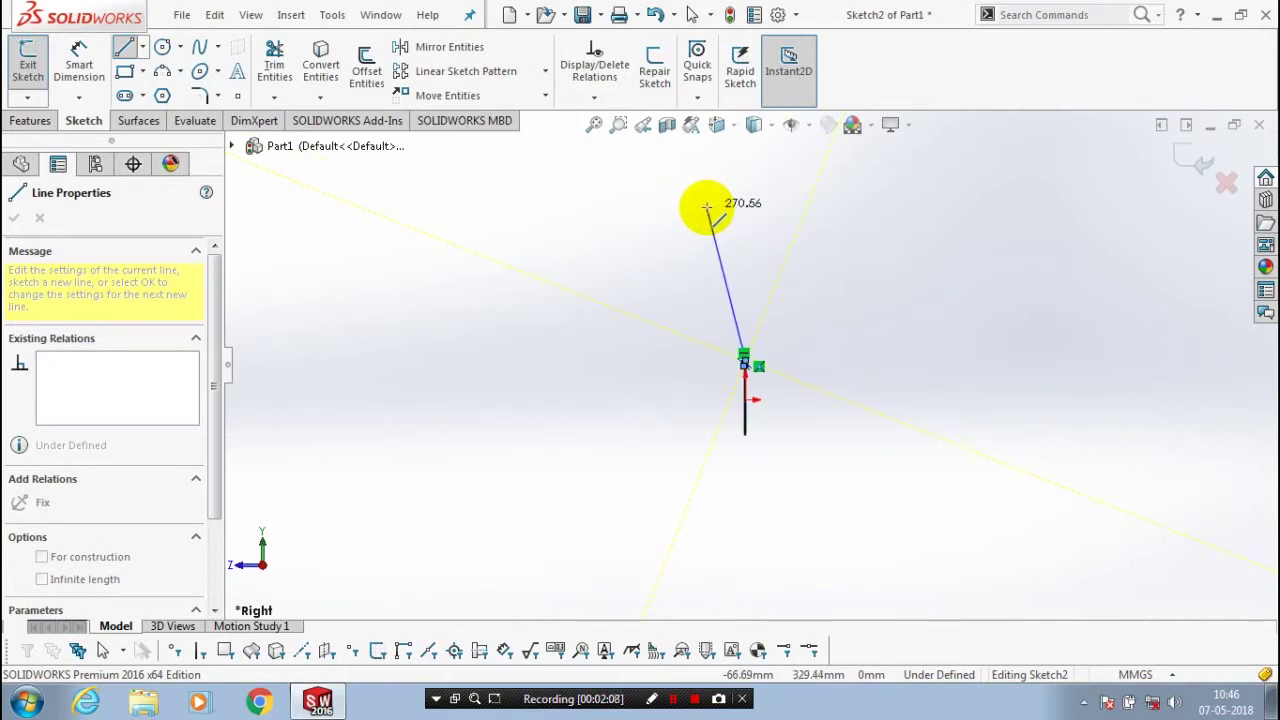
pyautogui.click(707, 206)
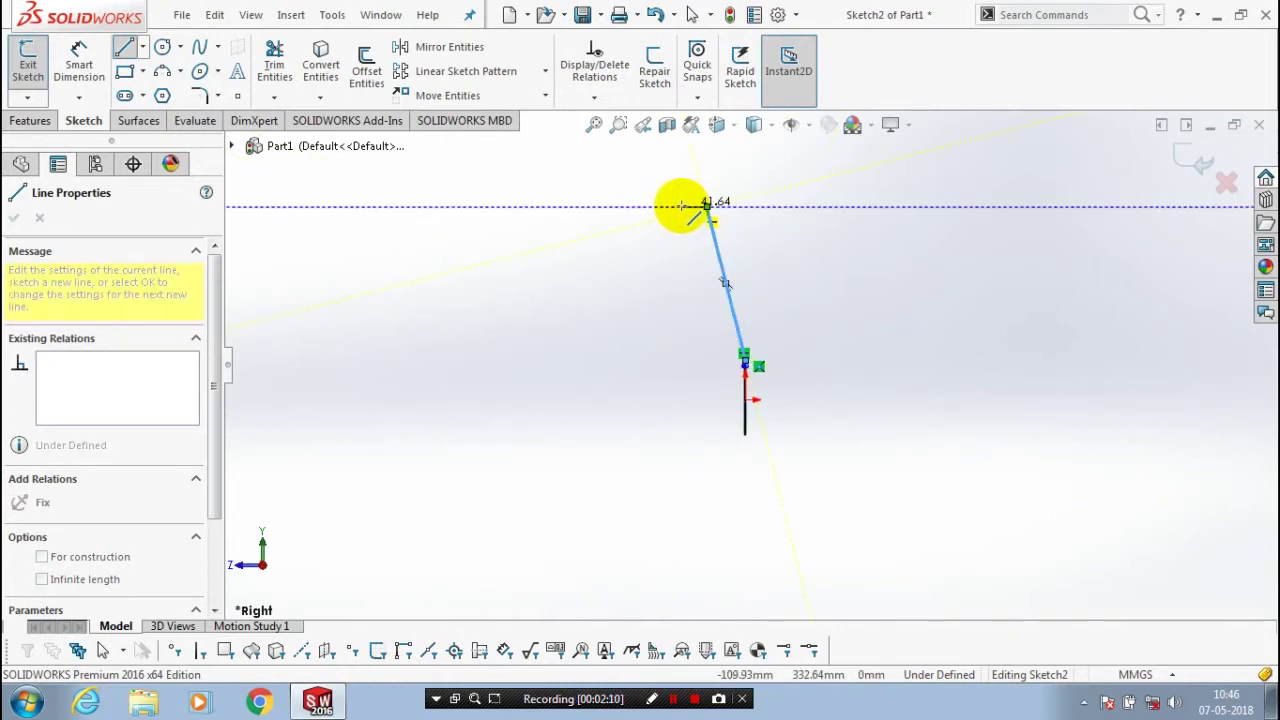
pyautogui.click(682, 206)
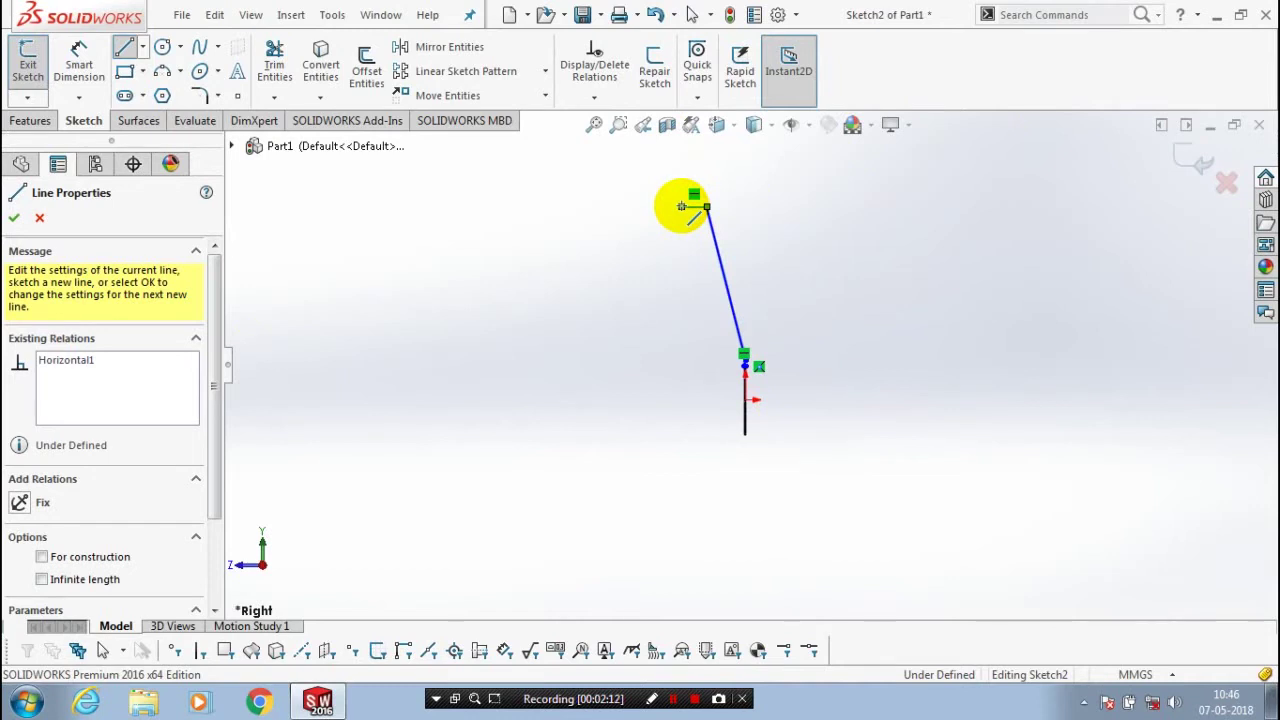
pyautogui.press('Escape')
pyautogui.press('Escape')
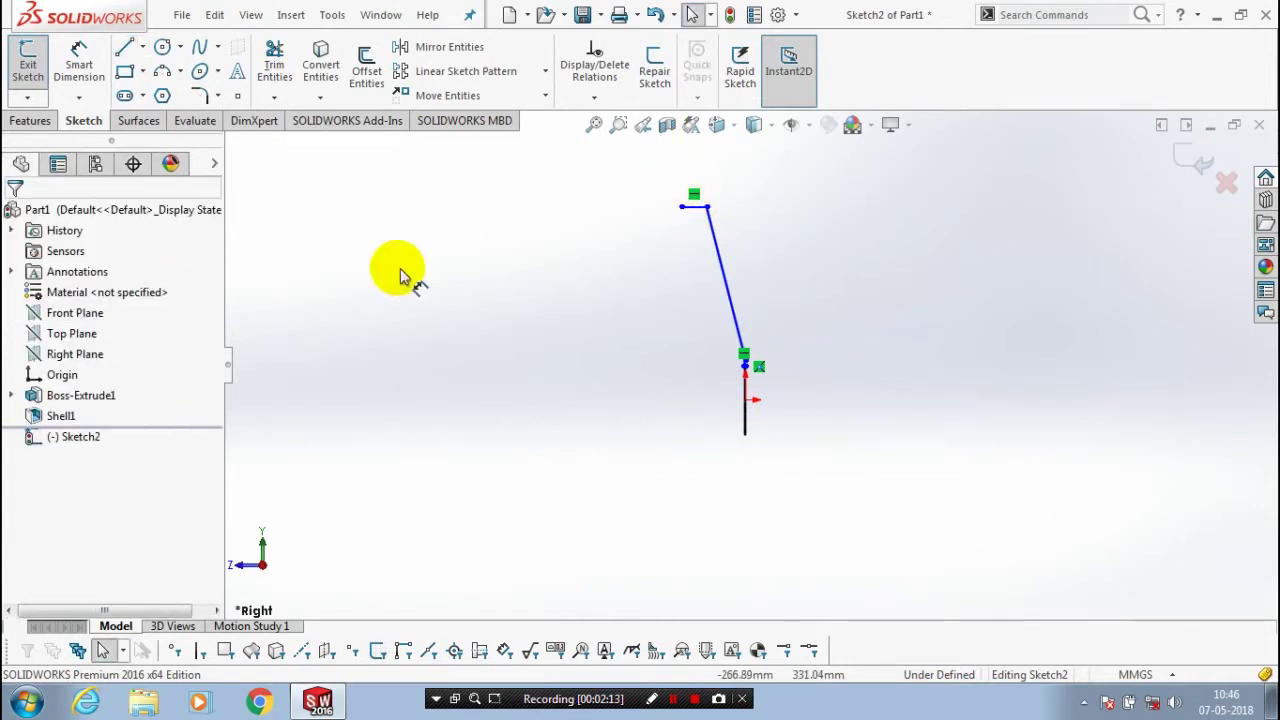
# Dimension the wire path's height to 180 mm
pyautogui.press('d')
pyautogui.scroll(-3, 770, 358)
pyautogui.scroll(-5, 740, 380)
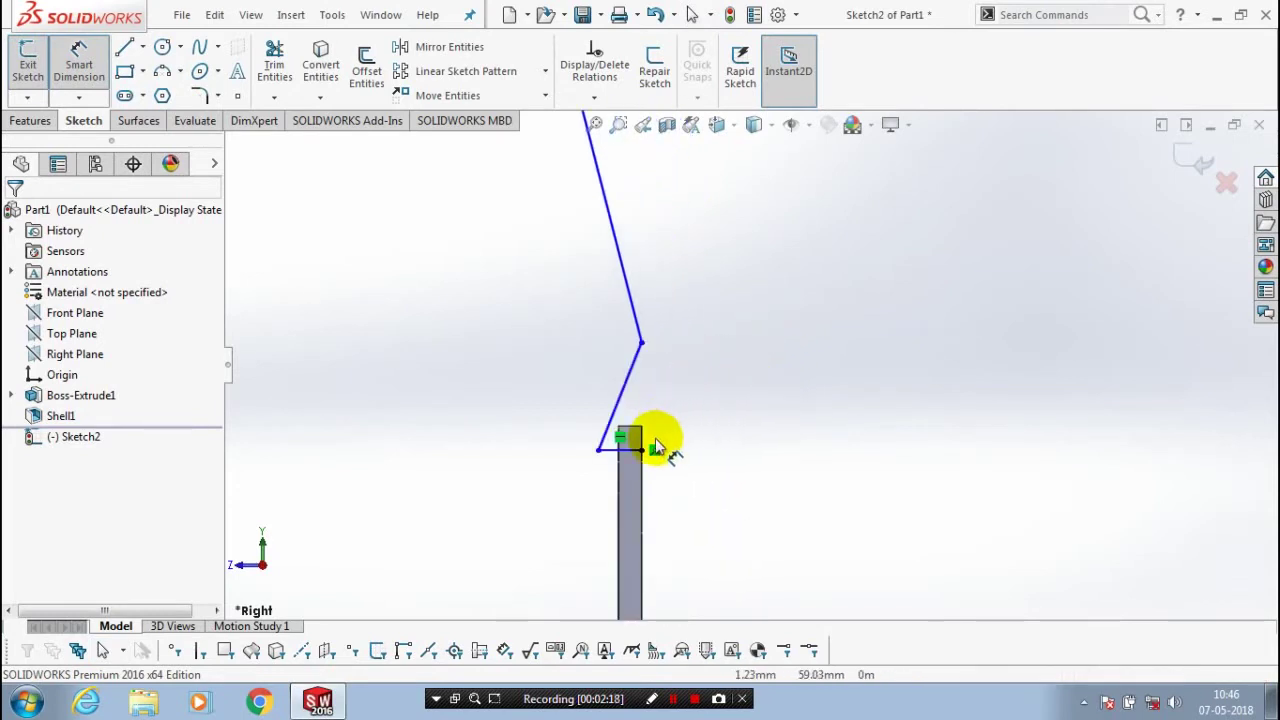
pyautogui.click(627, 452)
pyautogui.scroll(6, 645, 425)
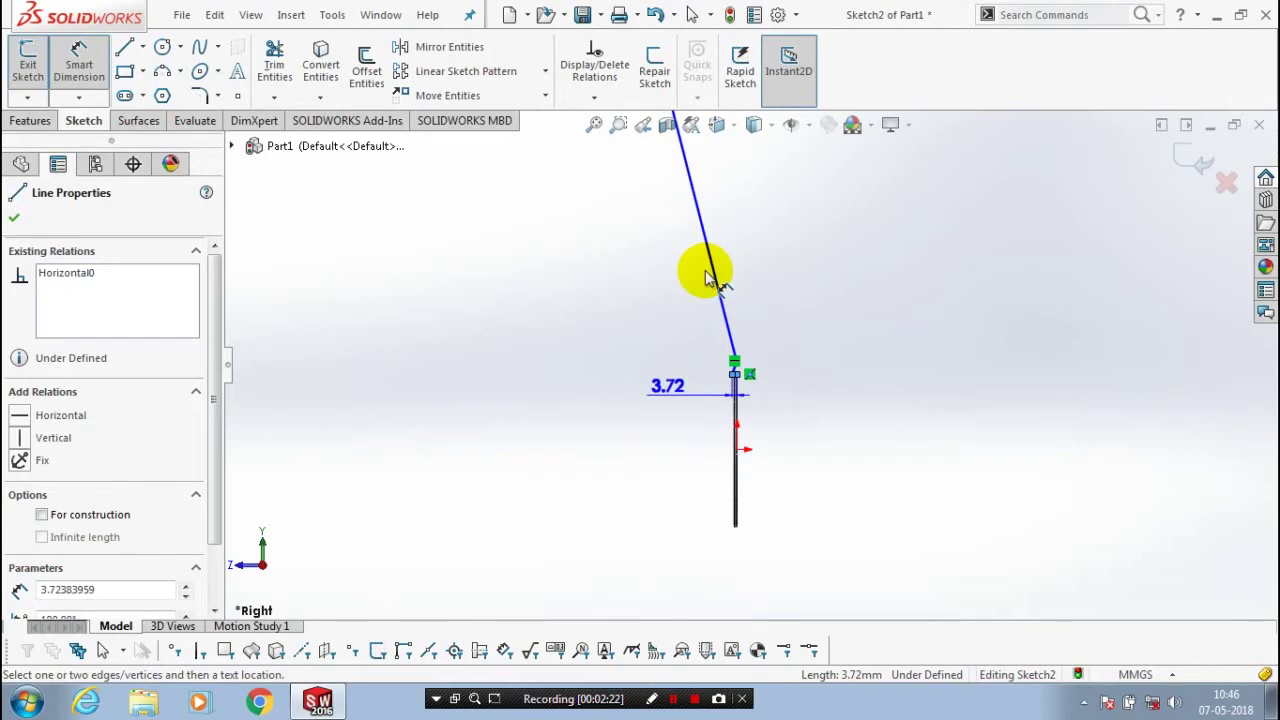
pyautogui.scroll(3, 715, 295)
pyautogui.moveTo(760, 338); pyautogui.dragTo(660, 462)
pyautogui.click(661, 460)
pyautogui.write('180')
pyautogui.press('Return')
pyautogui.scroll(5, 756, 428)
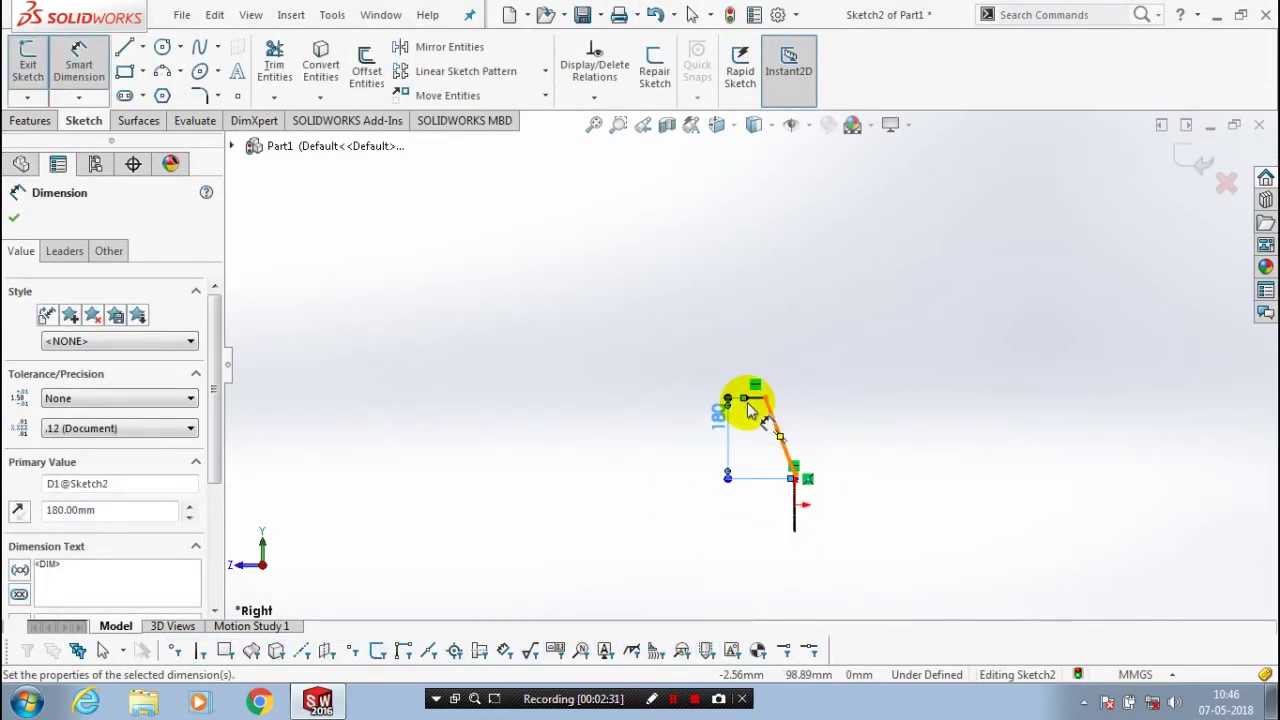
pyautogui.scroll(-5, 752, 410)
pyautogui.scroll(4, 749, 405)
pyautogui.scroll(-4, 745, 373)
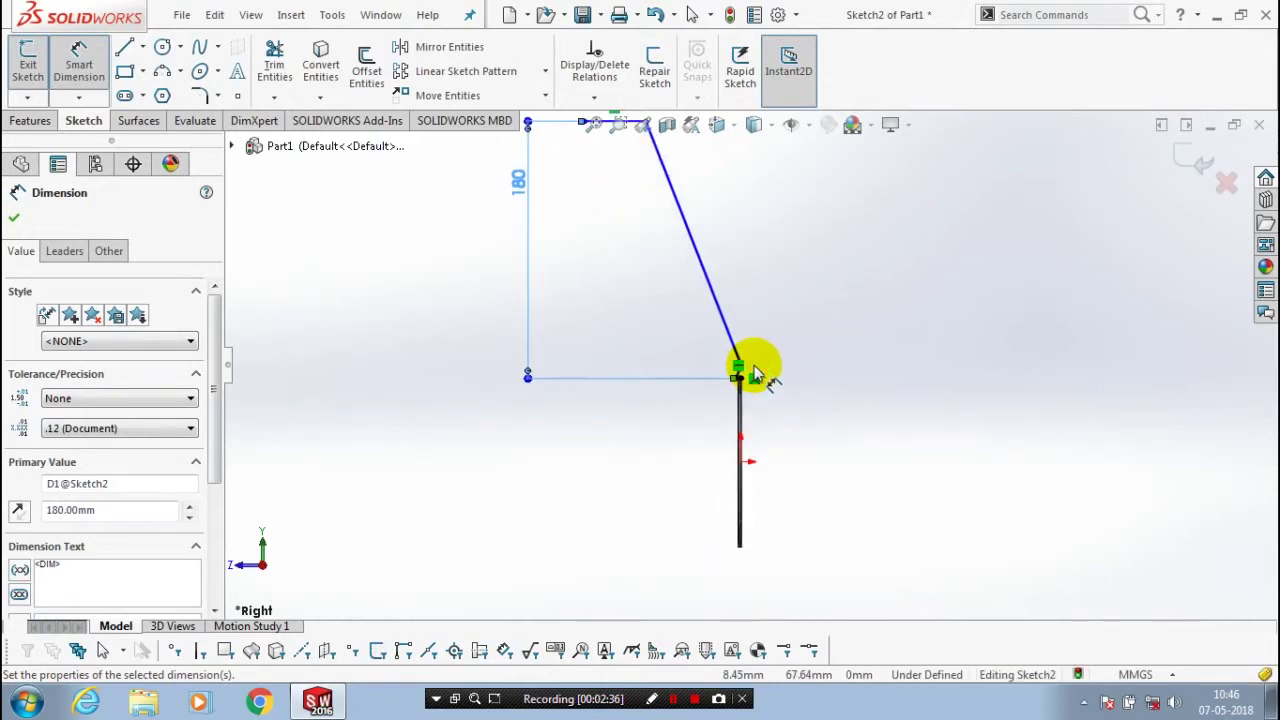
pyautogui.click(832, 375)
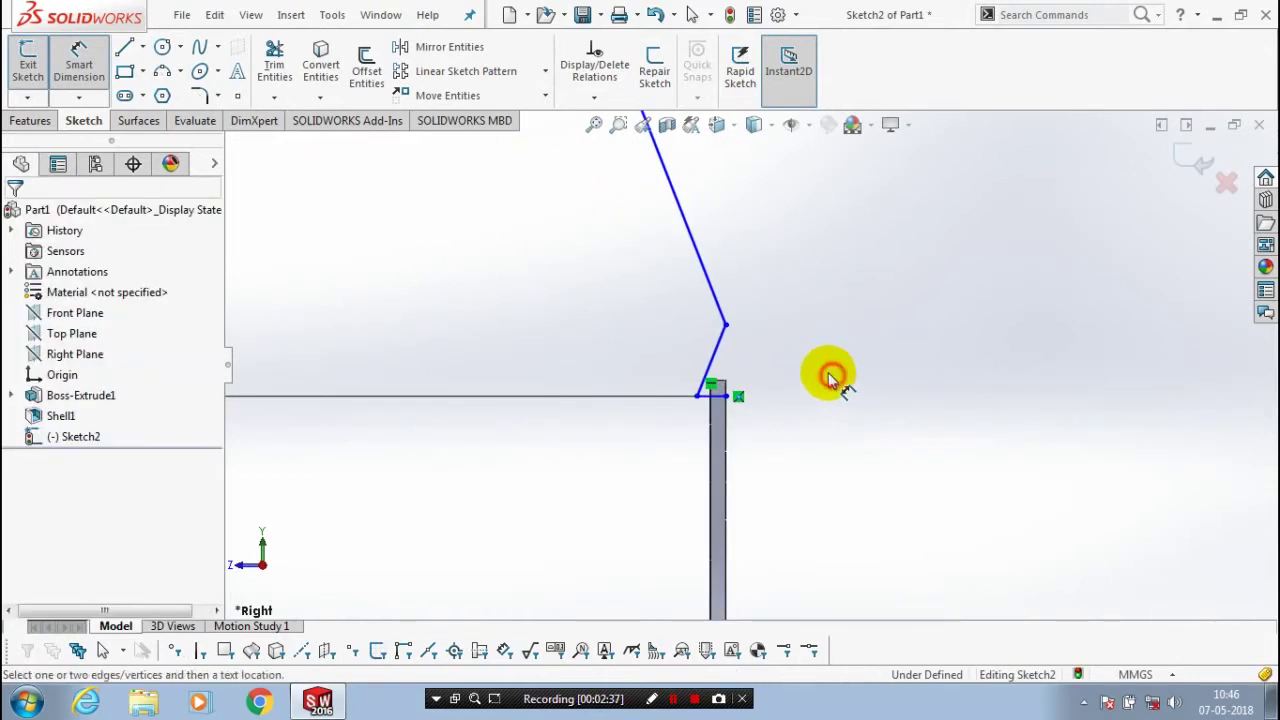
# Add a 120 mm horizontal dimension from the hub endpoint to the top line
pyautogui.click(738, 400)
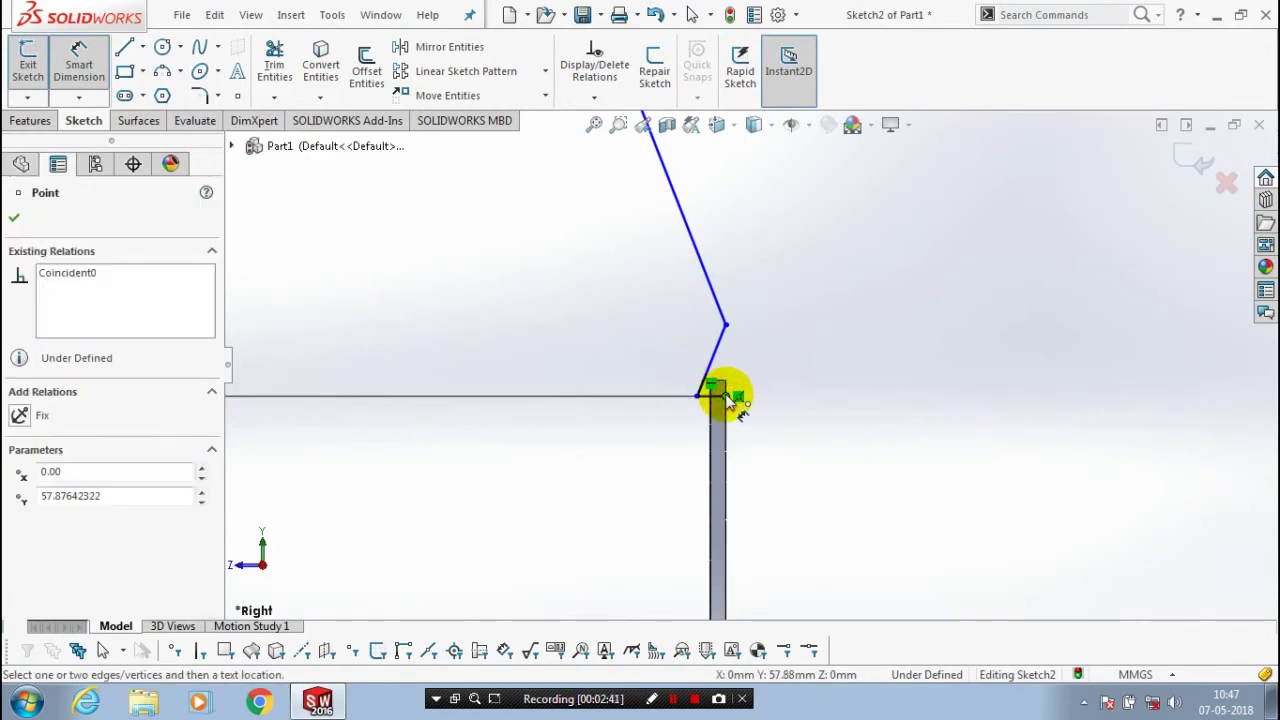
pyautogui.scroll(8, 738, 400)
pyautogui.scroll(-4, 672, 272)
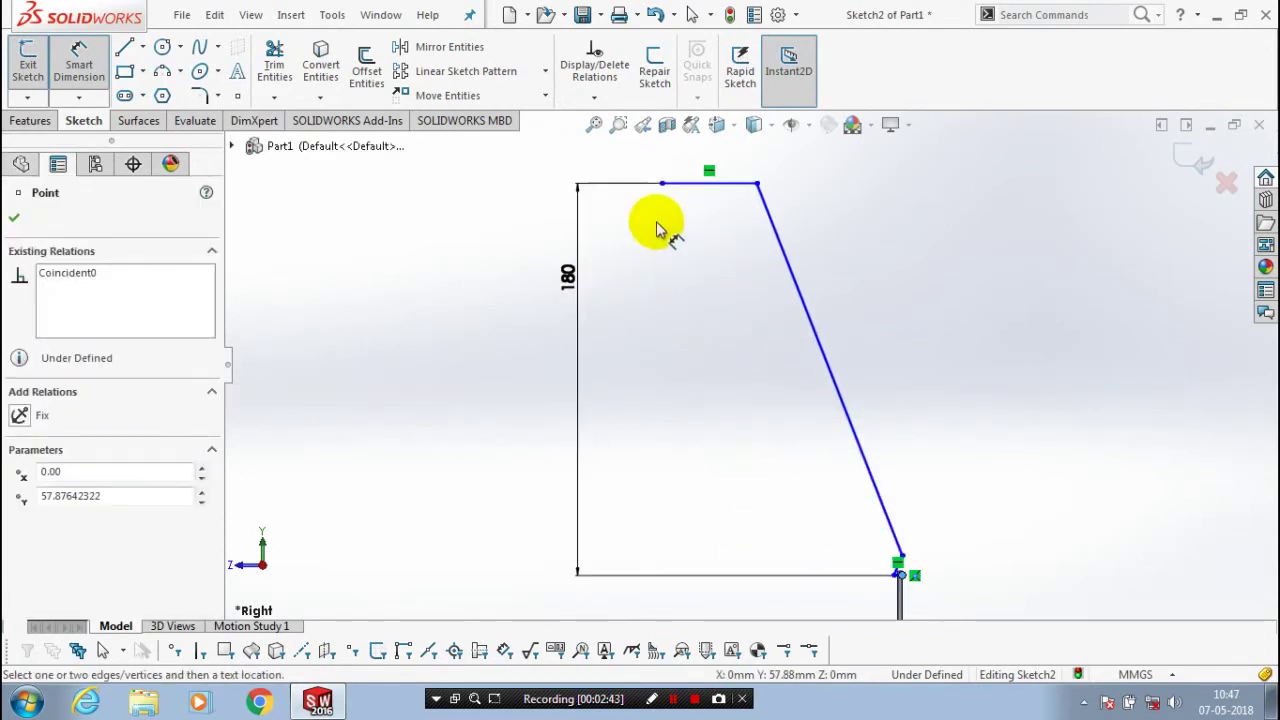
pyautogui.moveTo(662, 184); pyautogui.dragTo(700, 160)
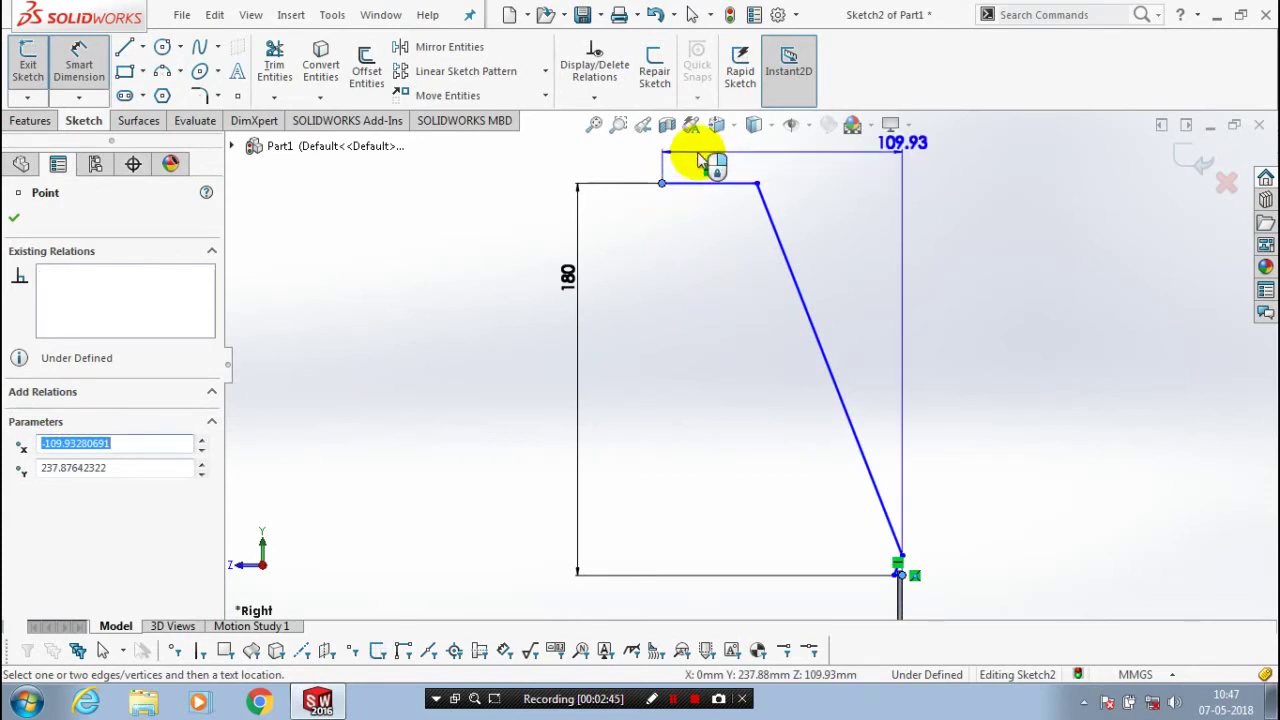
pyautogui.click(700, 160)
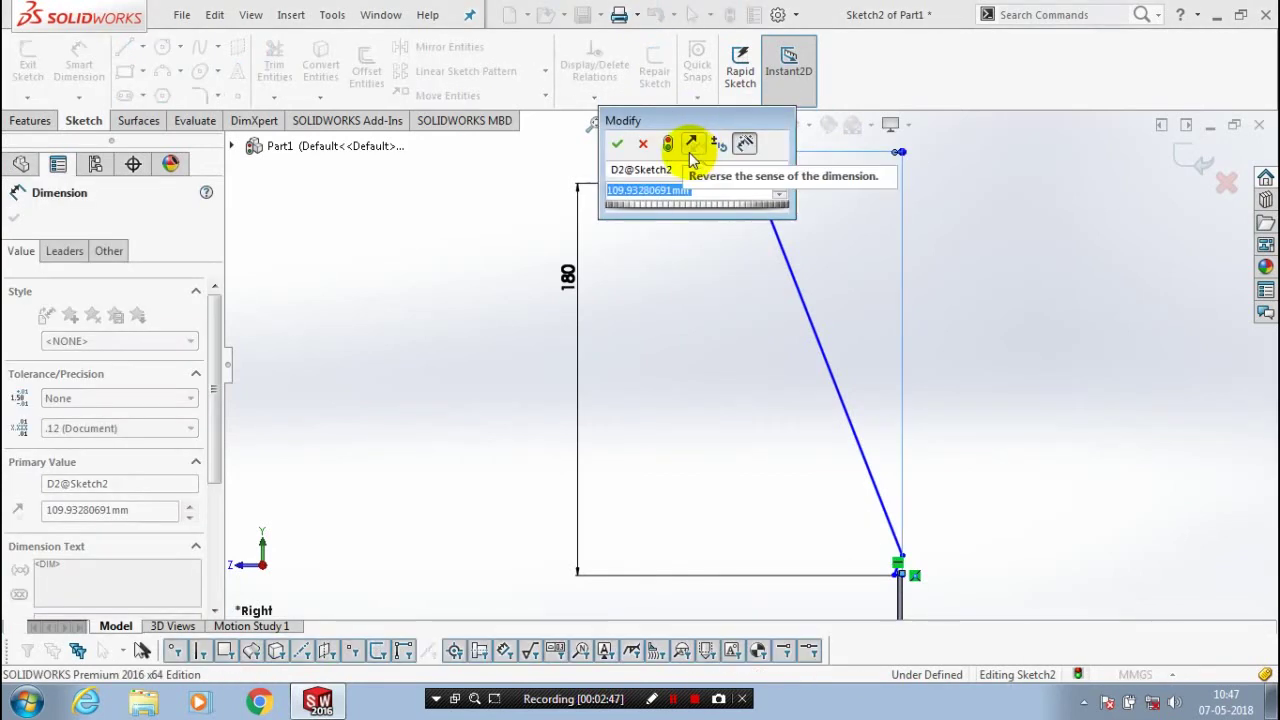
pyautogui.write('120')
pyautogui.press('Return')
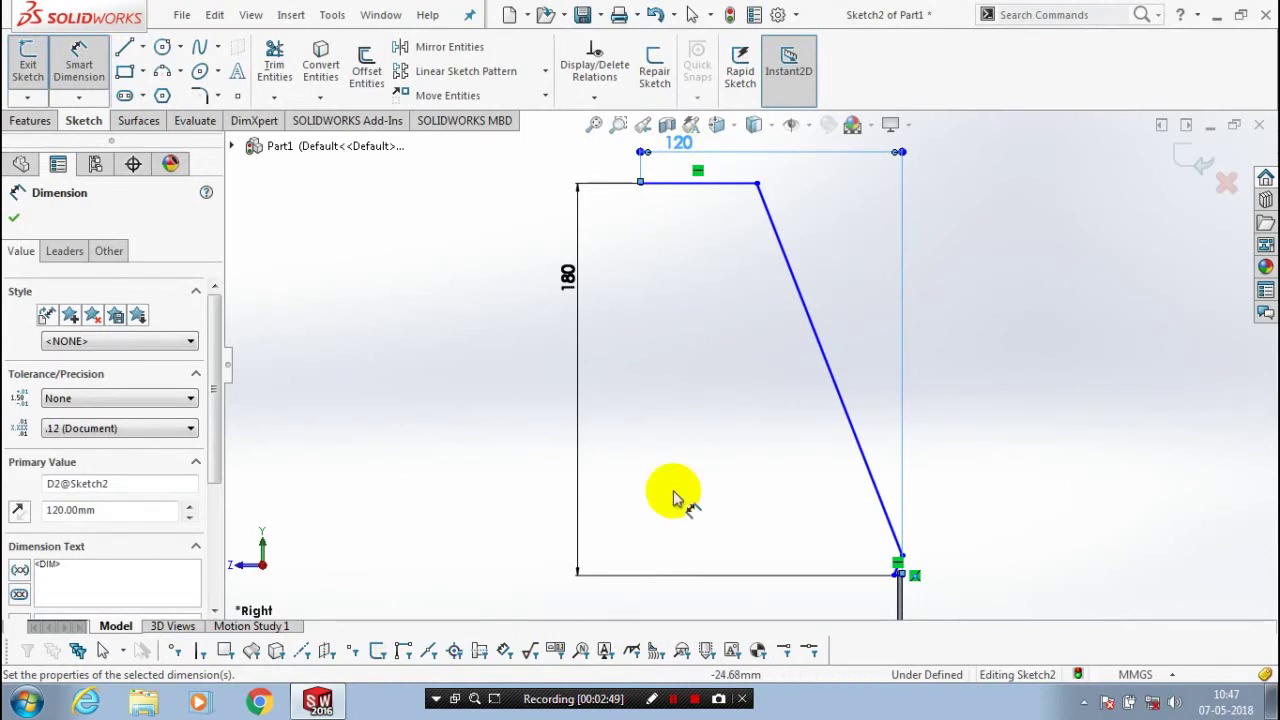
pyautogui.scroll(2, 673, 497)
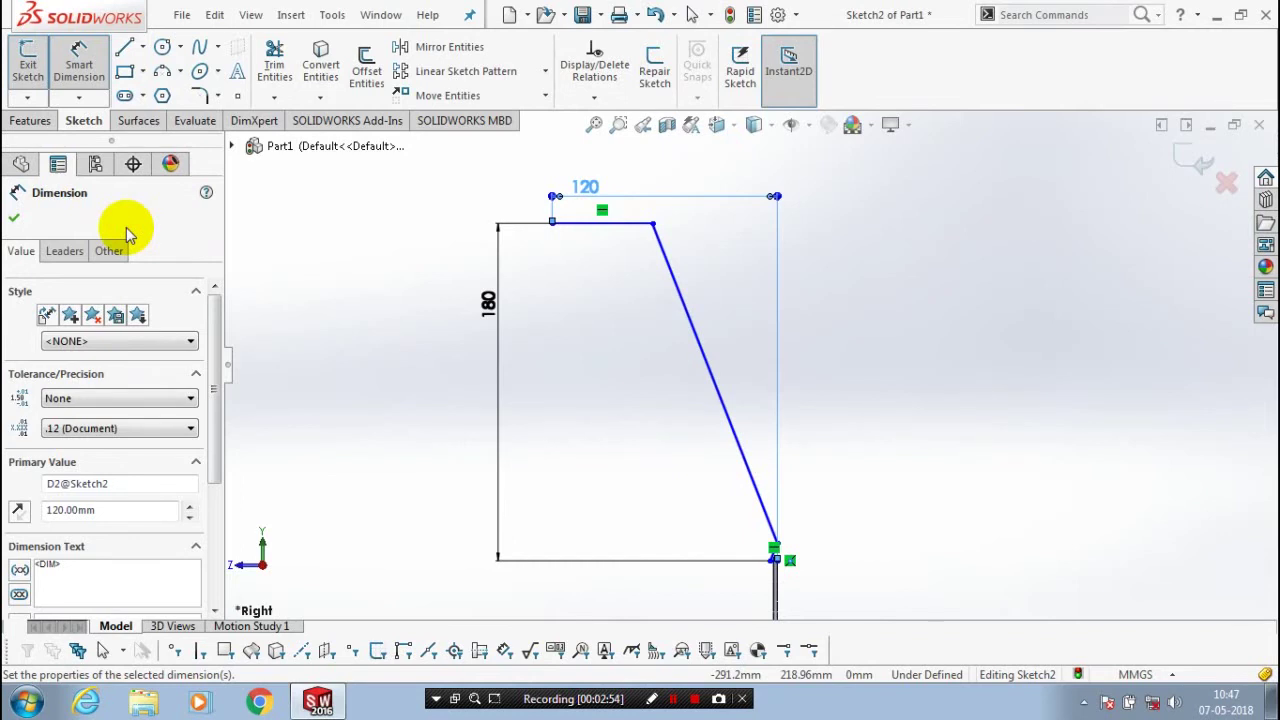
pyautogui.press('Escape')
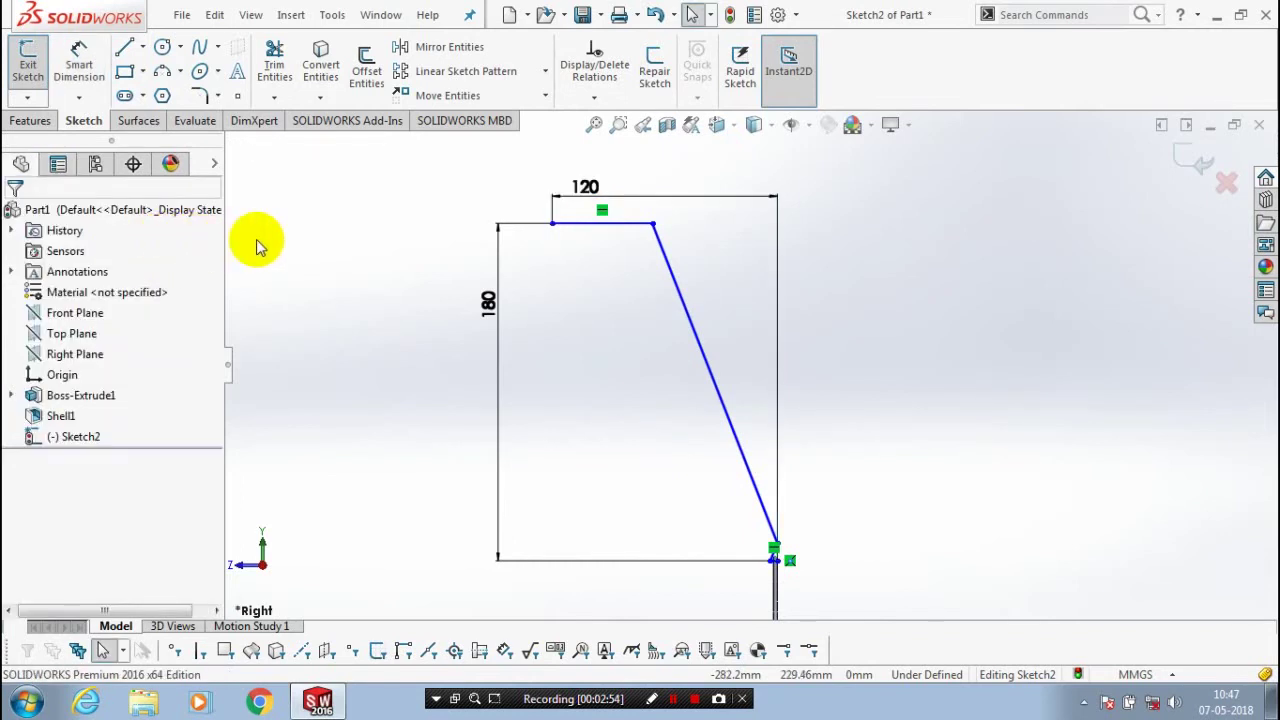
pyautogui.click(216, 95)
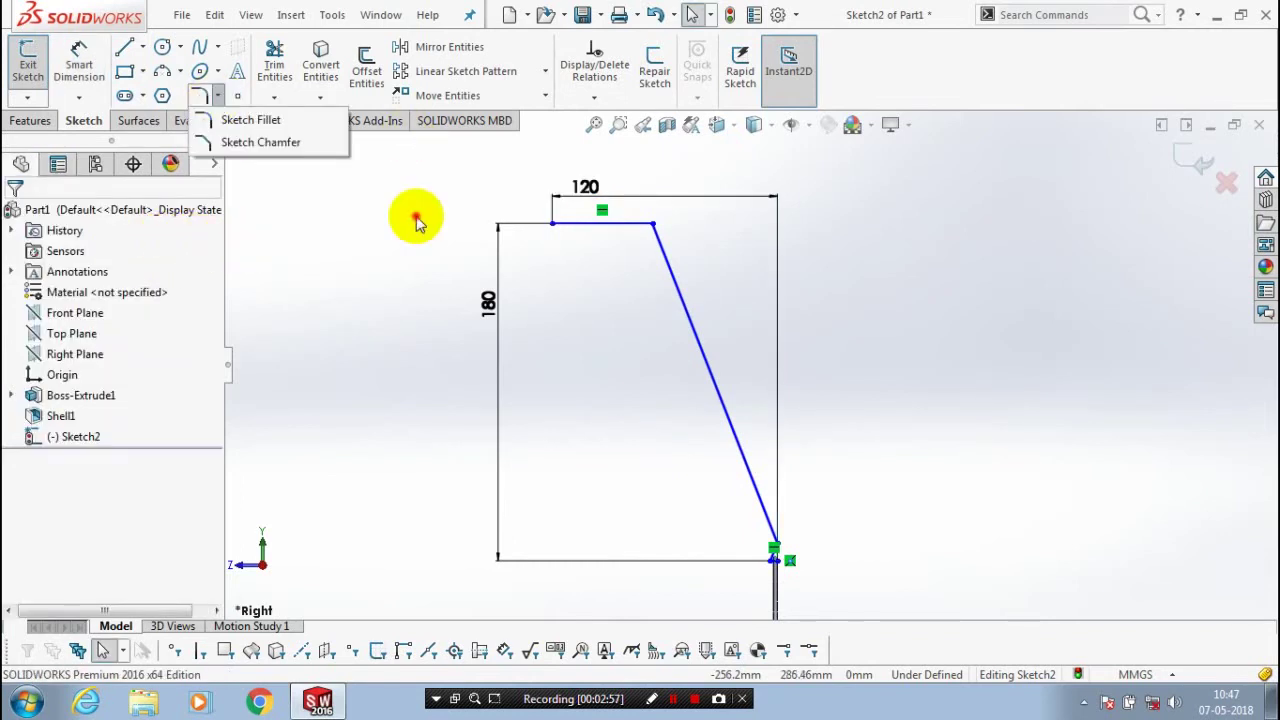
# Fillet the corner between the top horizontal line and the slanted line at 30 mm radius
pyautogui.scroll(-5, 686, 271)
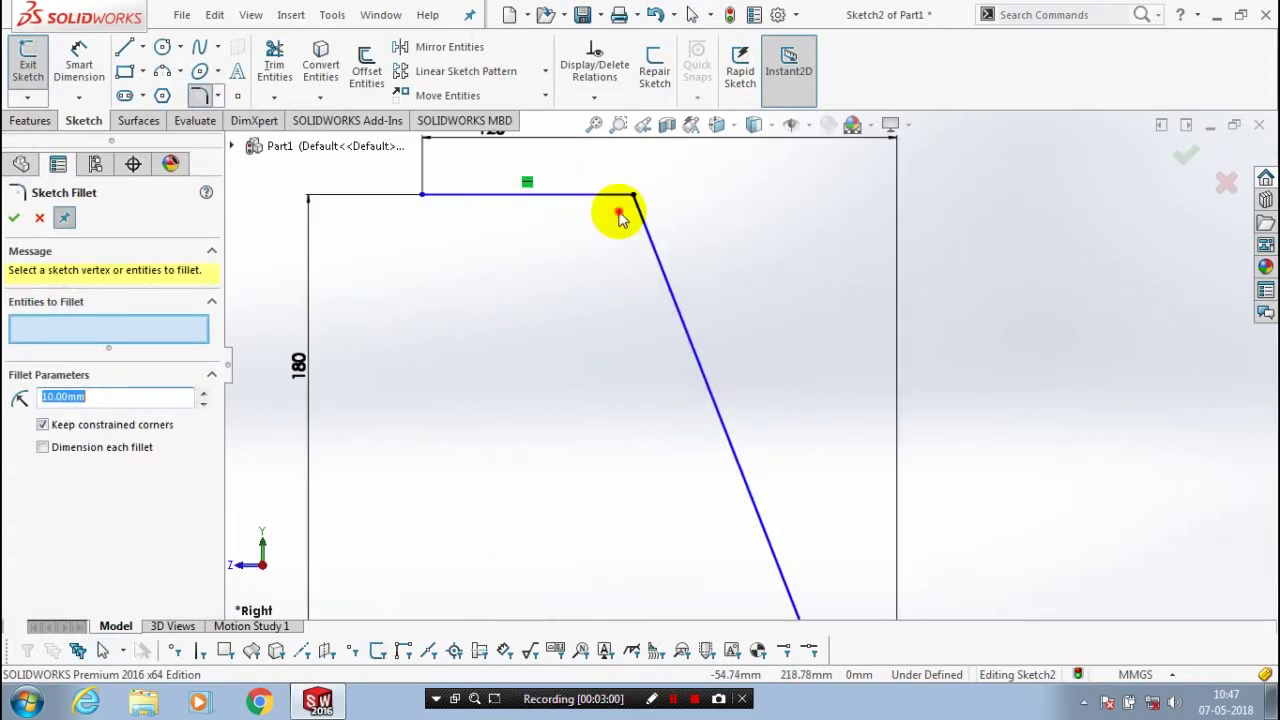
pyautogui.click(621, 213)
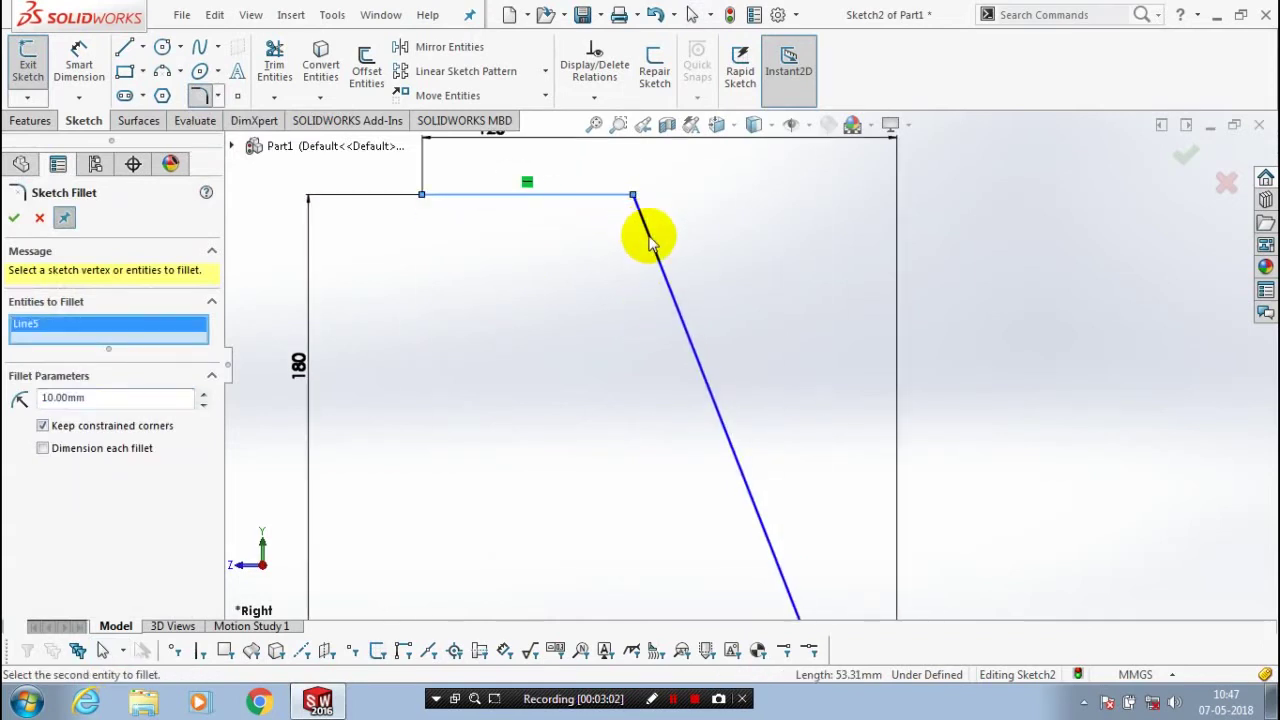
pyautogui.click(650, 243)
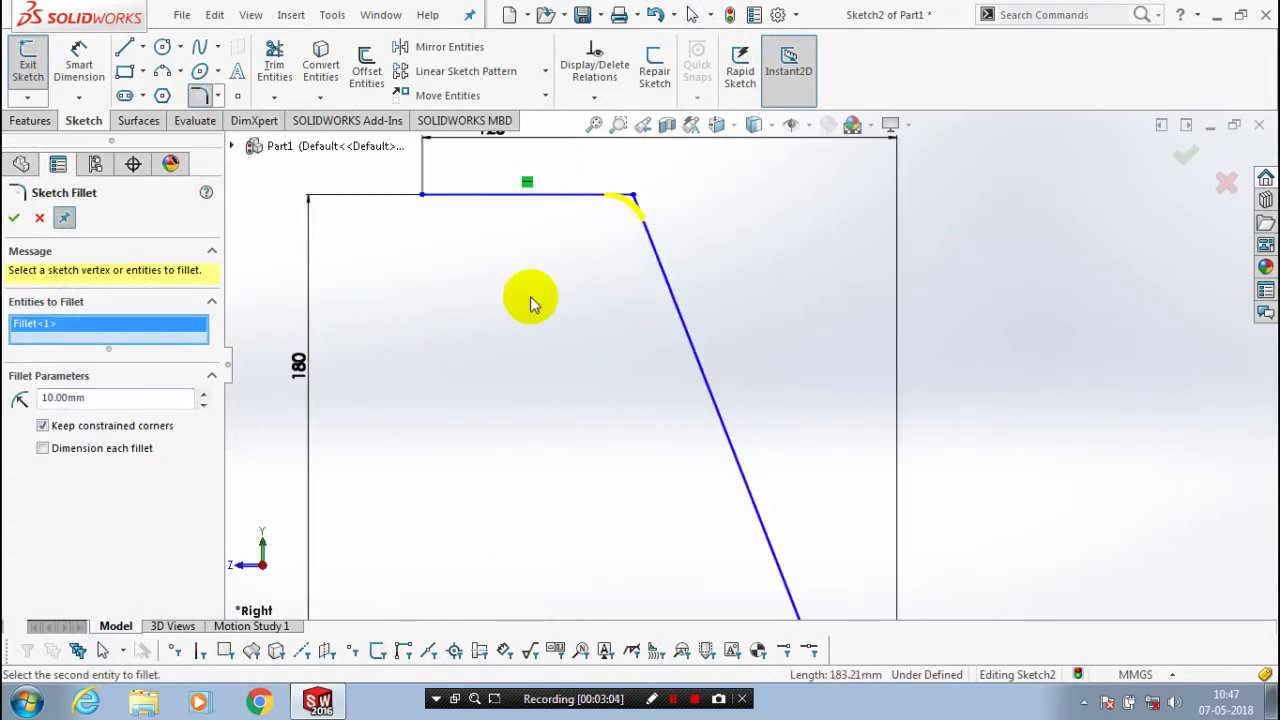
pyautogui.scroll(2, 530, 296)
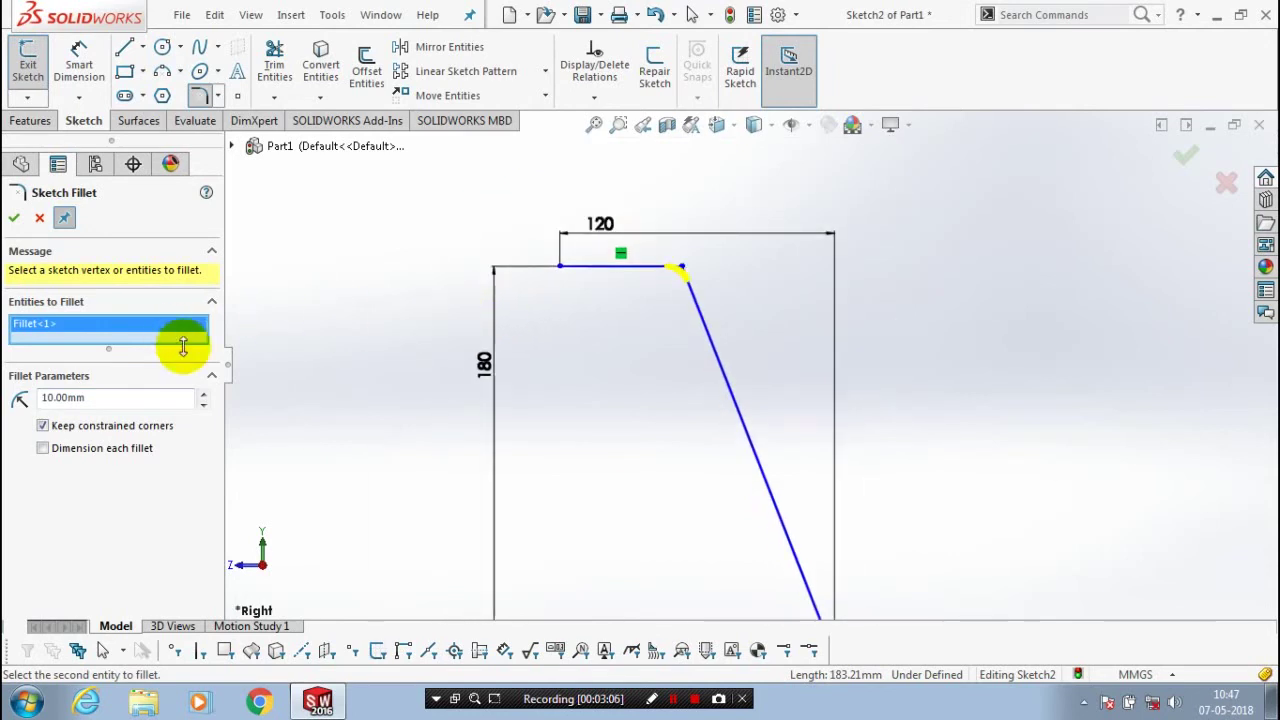
pyautogui.click(204, 393)
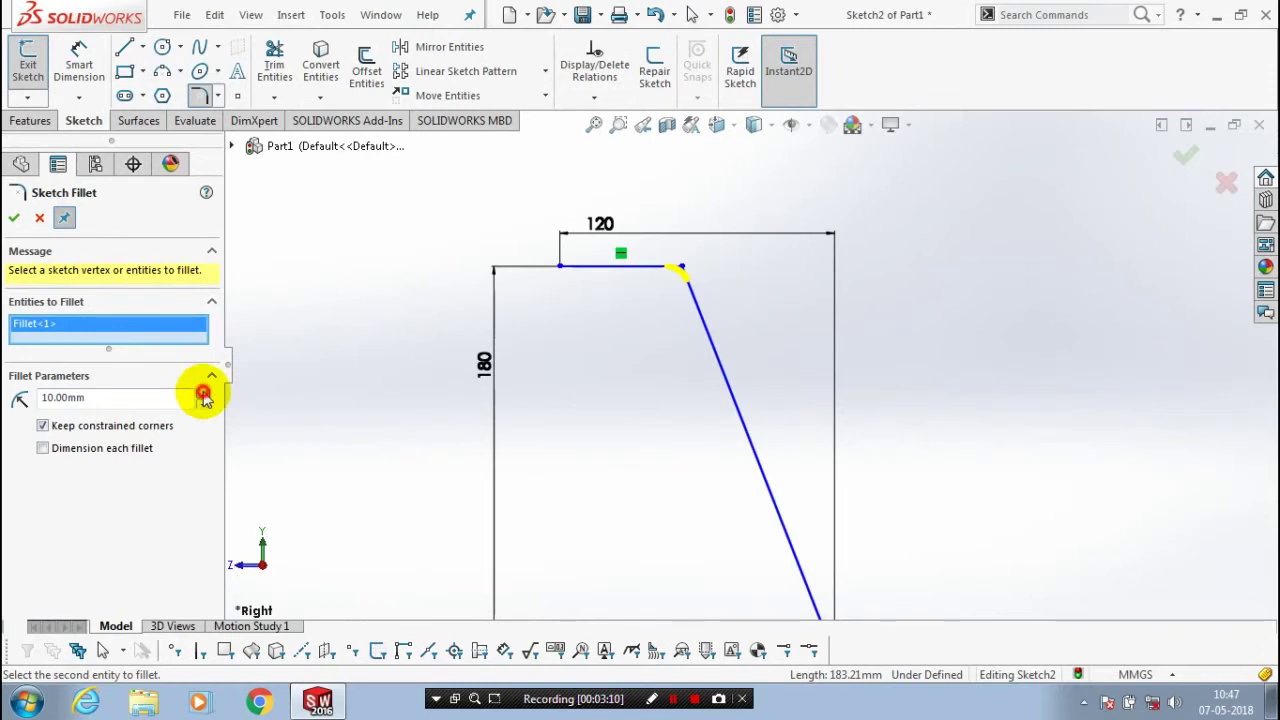
pyautogui.click(204, 393)
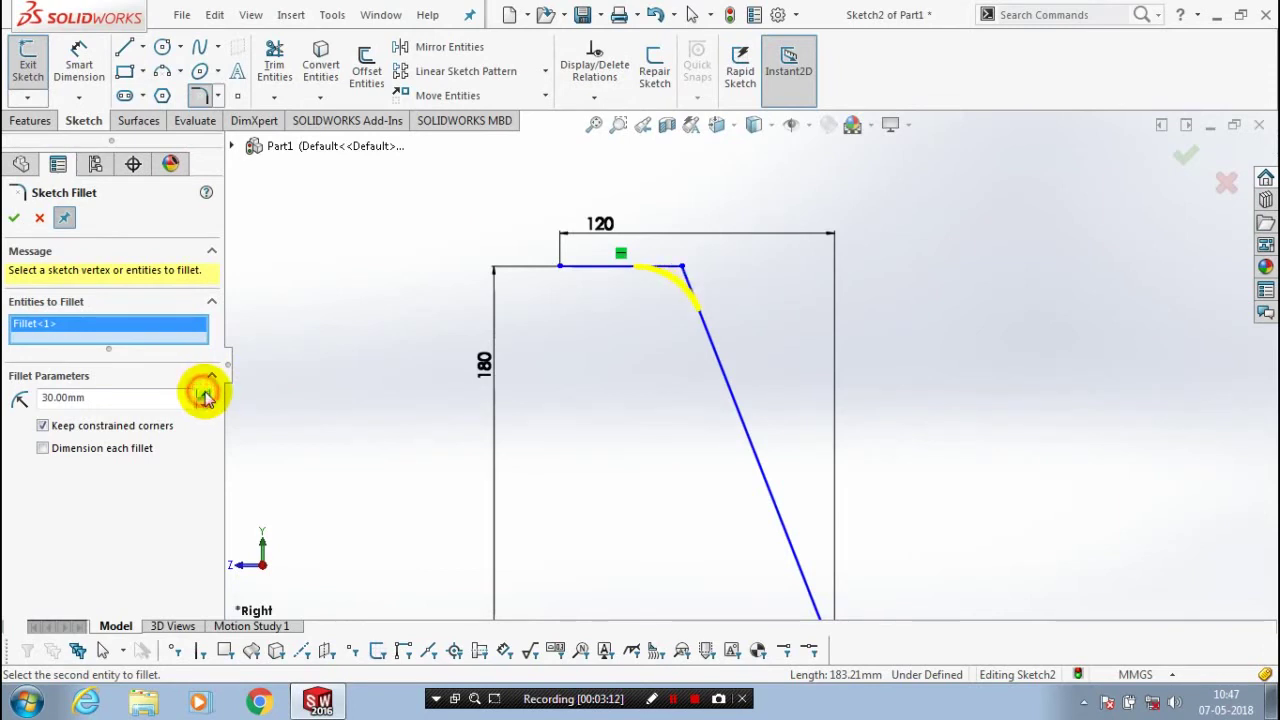
pyautogui.click(12, 224)
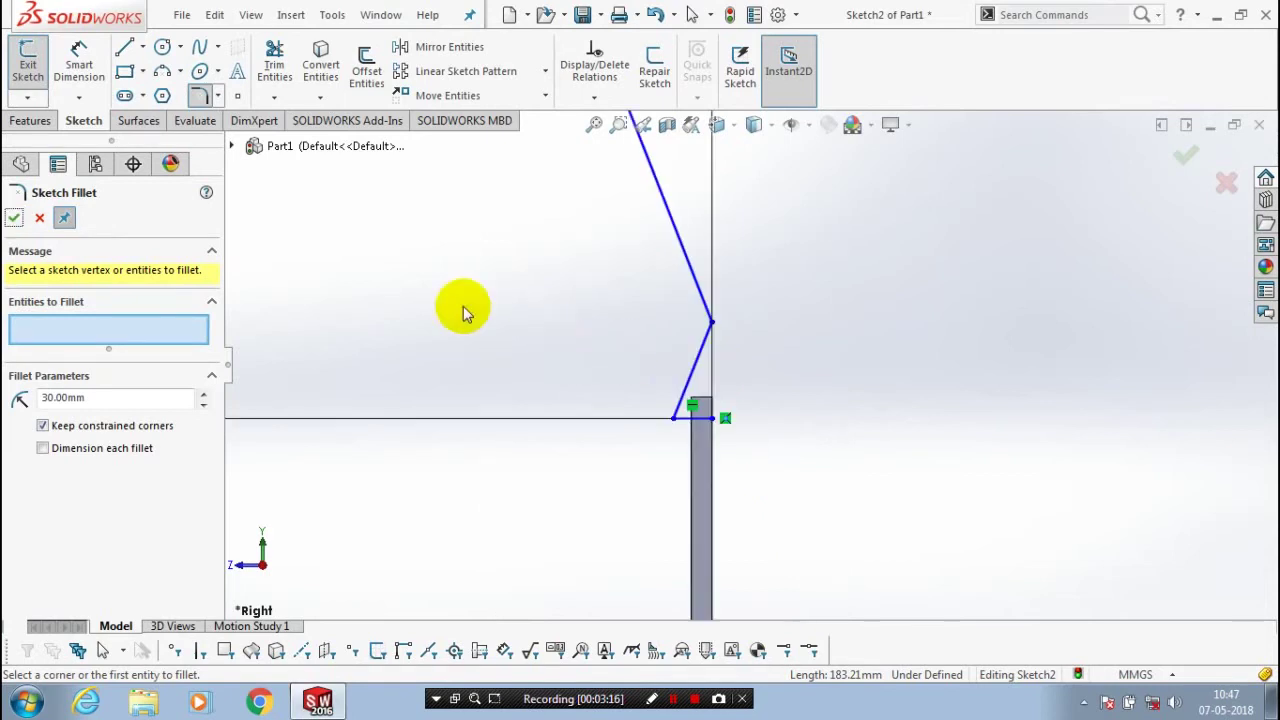
# Round the middle kink of the slanted line with a 10 mm fillet
pyautogui.click(695, 288)
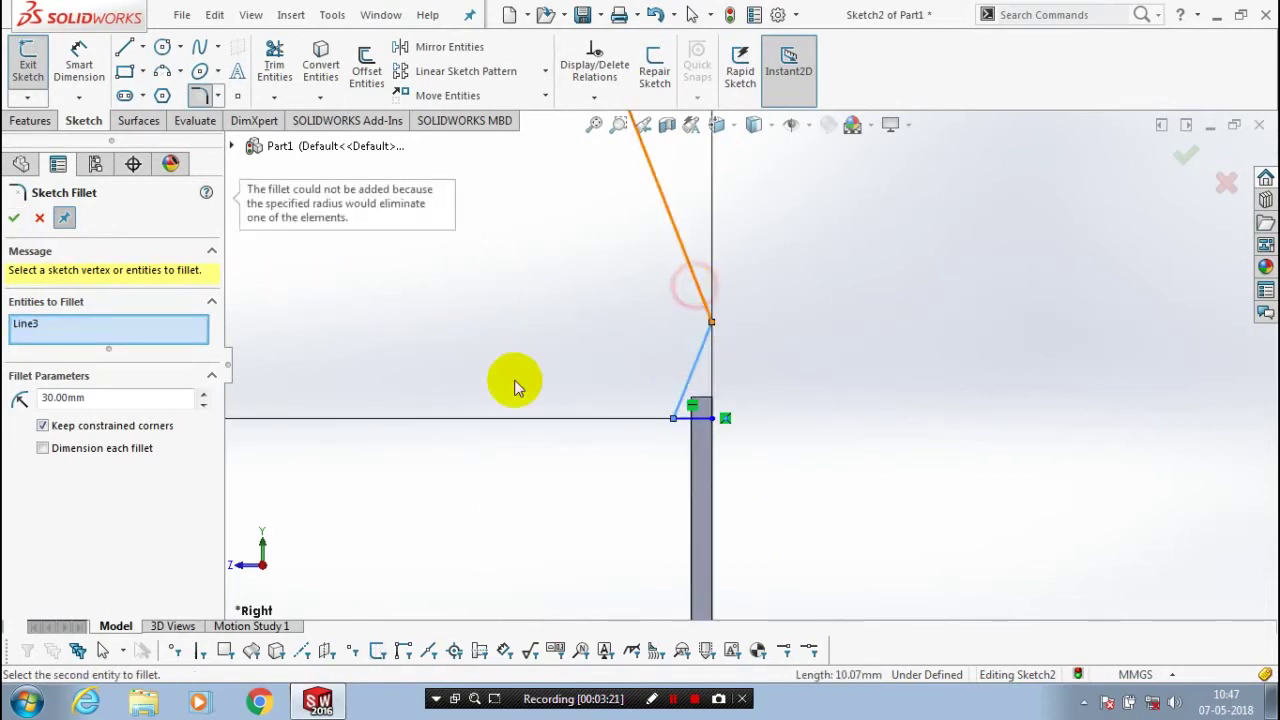
pyautogui.click(203, 403)
pyautogui.click(203, 403)
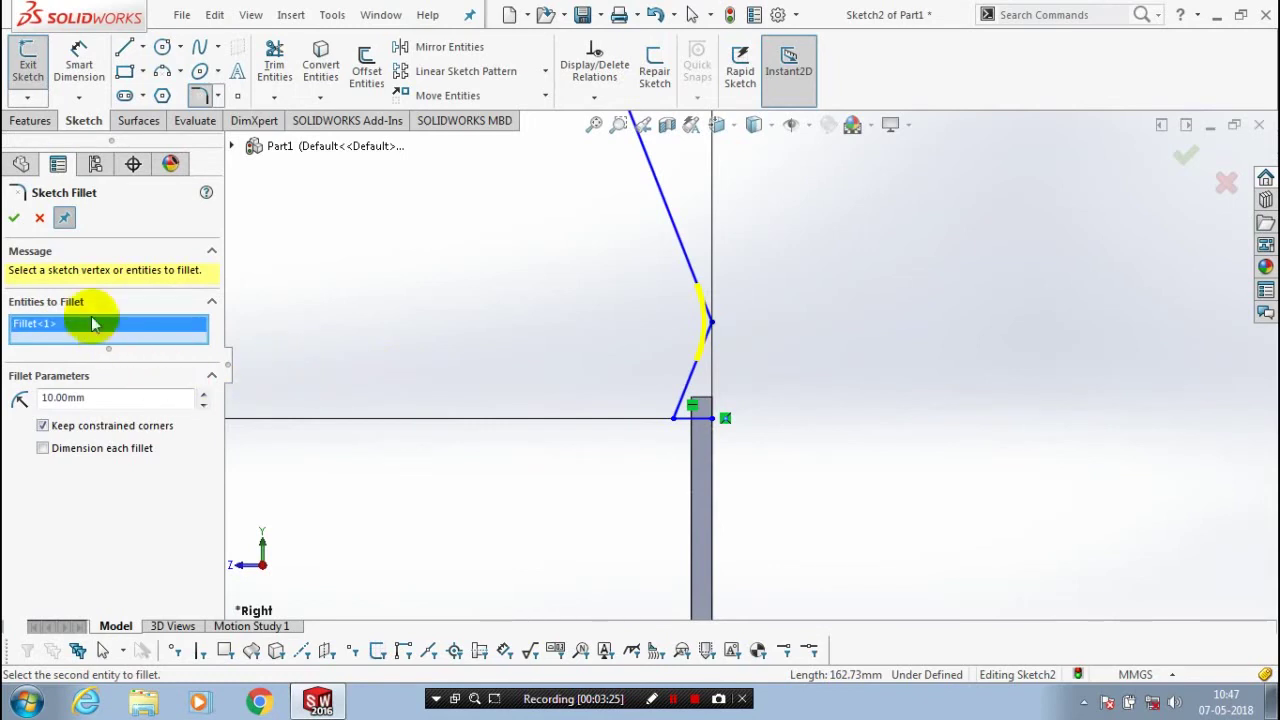
pyautogui.click(12, 219)
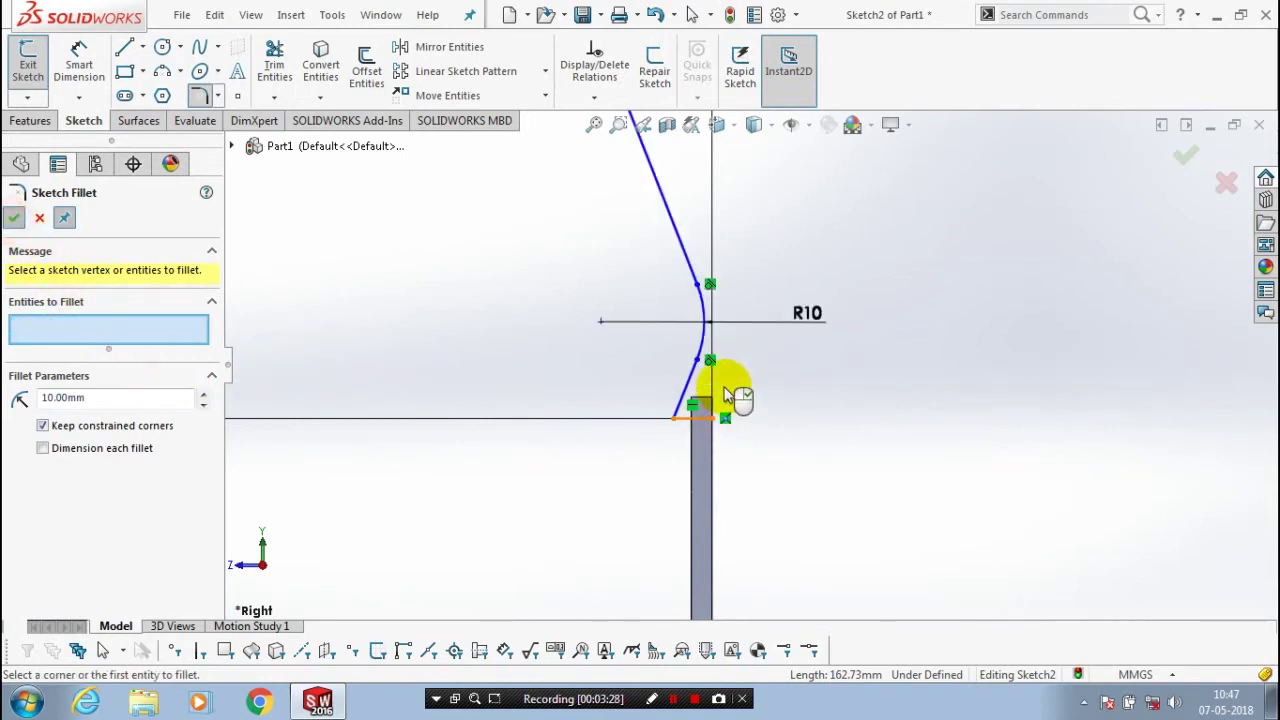
pyautogui.scroll(-4, 730, 395)
pyautogui.scroll(-2, 634, 400)
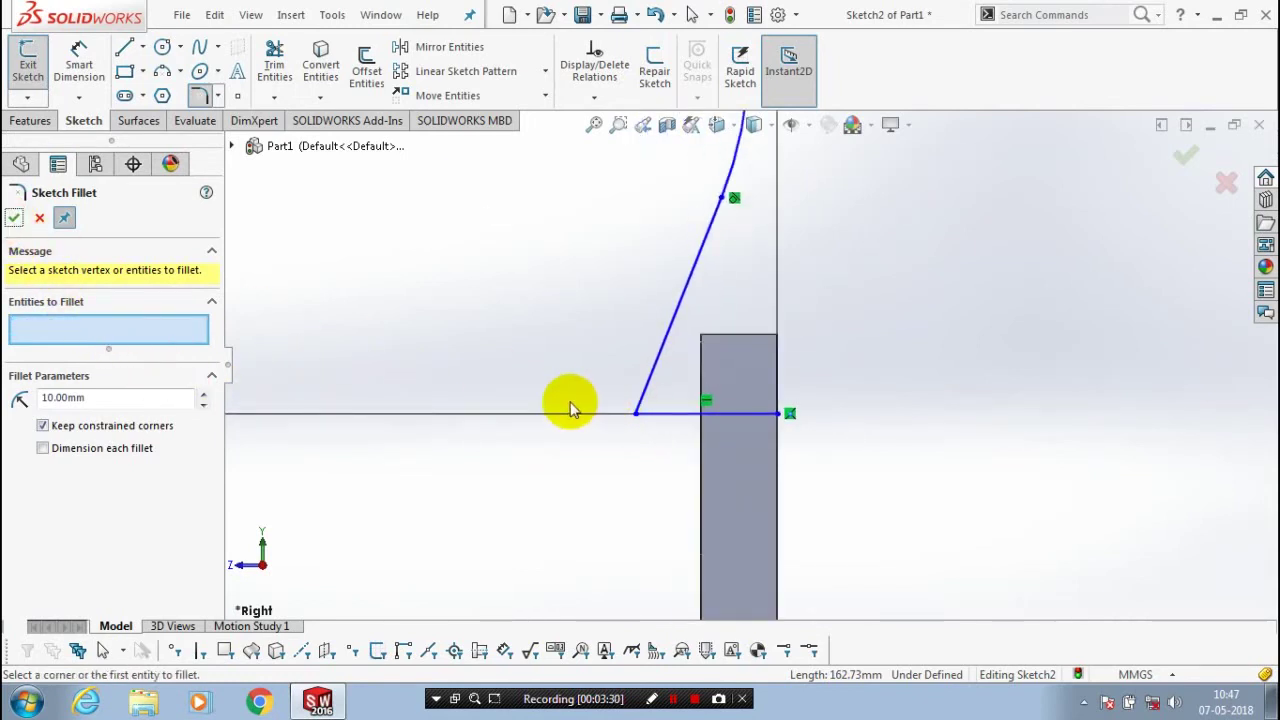
# Fillet the hub corner between the base line and slanted line at 1 mm radius
pyautogui.doubleClick(123, 404)
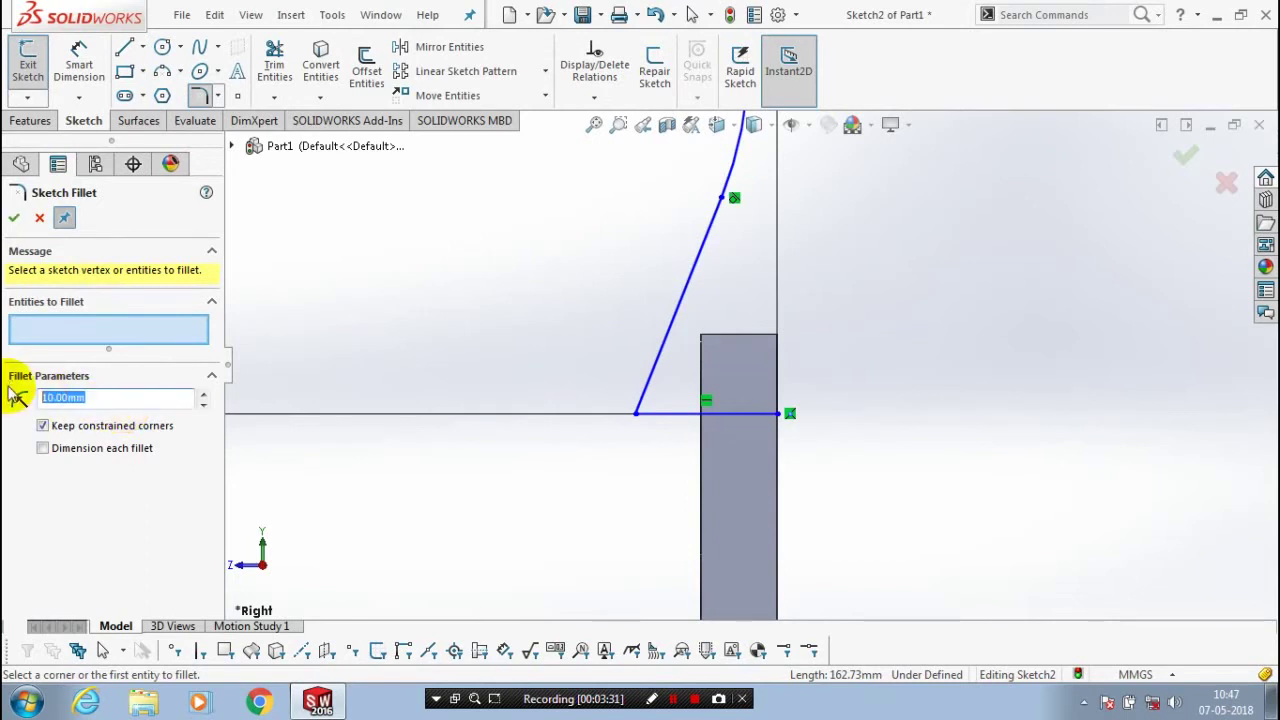
pyautogui.write('3')
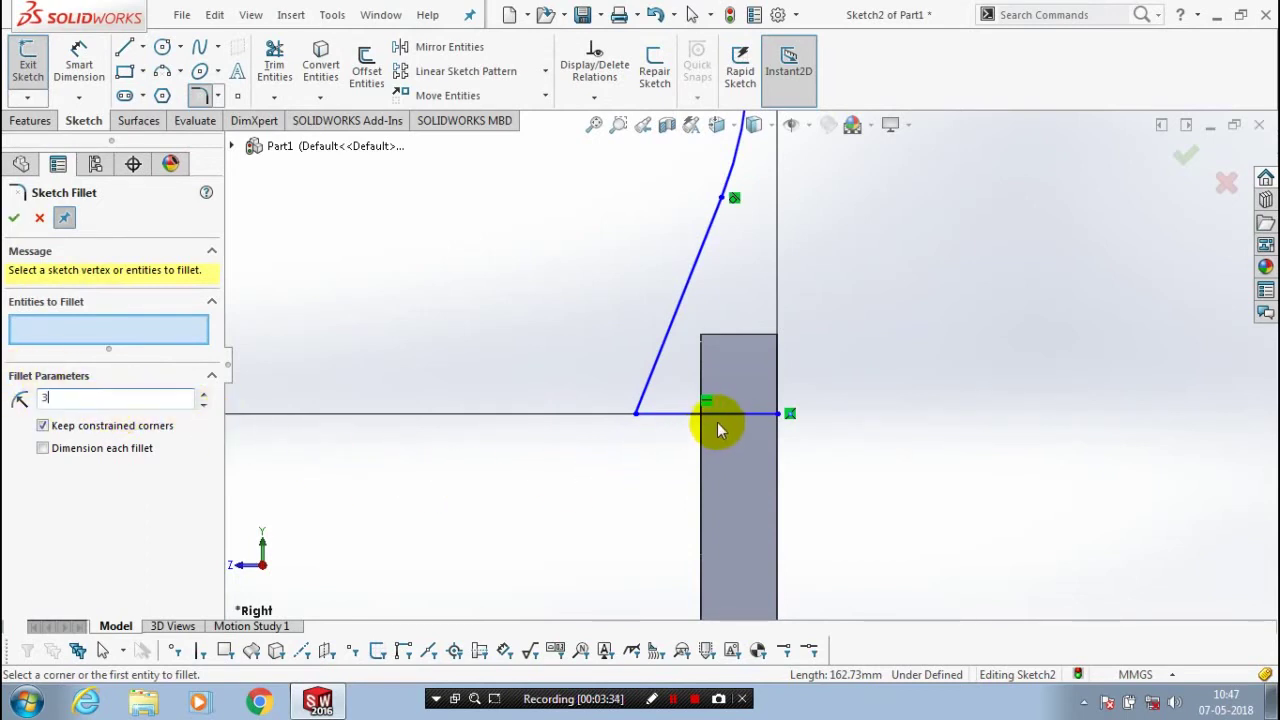
pyautogui.click(679, 413)
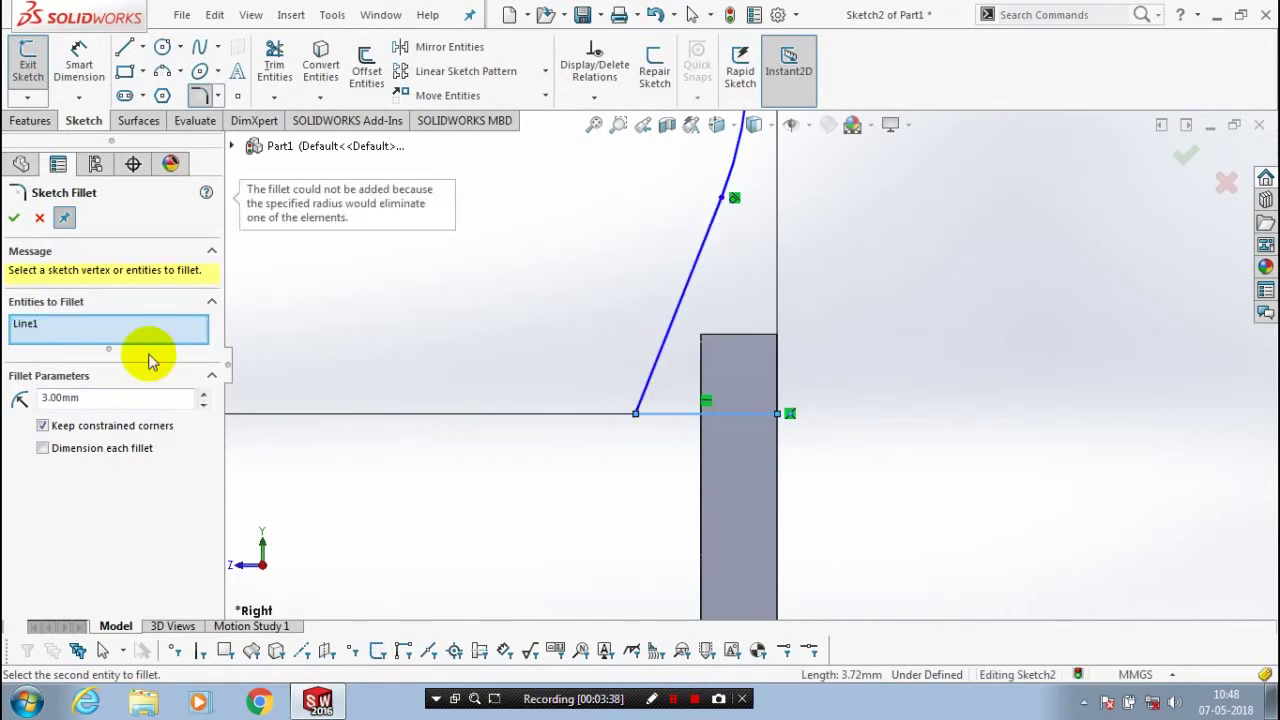
pyautogui.click(110, 397)
pyautogui.press('BackSpace')
pyautogui.press('BackSpace')
pyautogui.press('BackSpace')
pyautogui.press('BackSpace')
pyautogui.press('BackSpace')
pyautogui.press('BackSpace')
pyautogui.write('1')
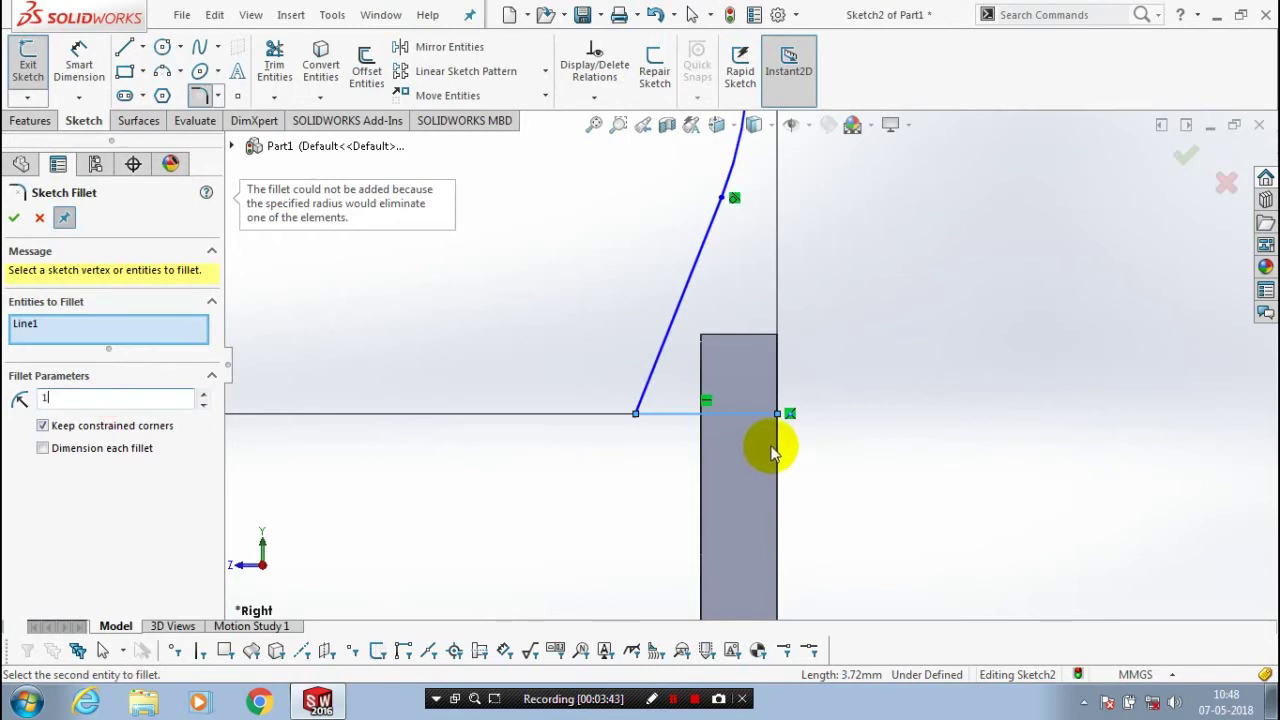
pyautogui.click(645, 390)
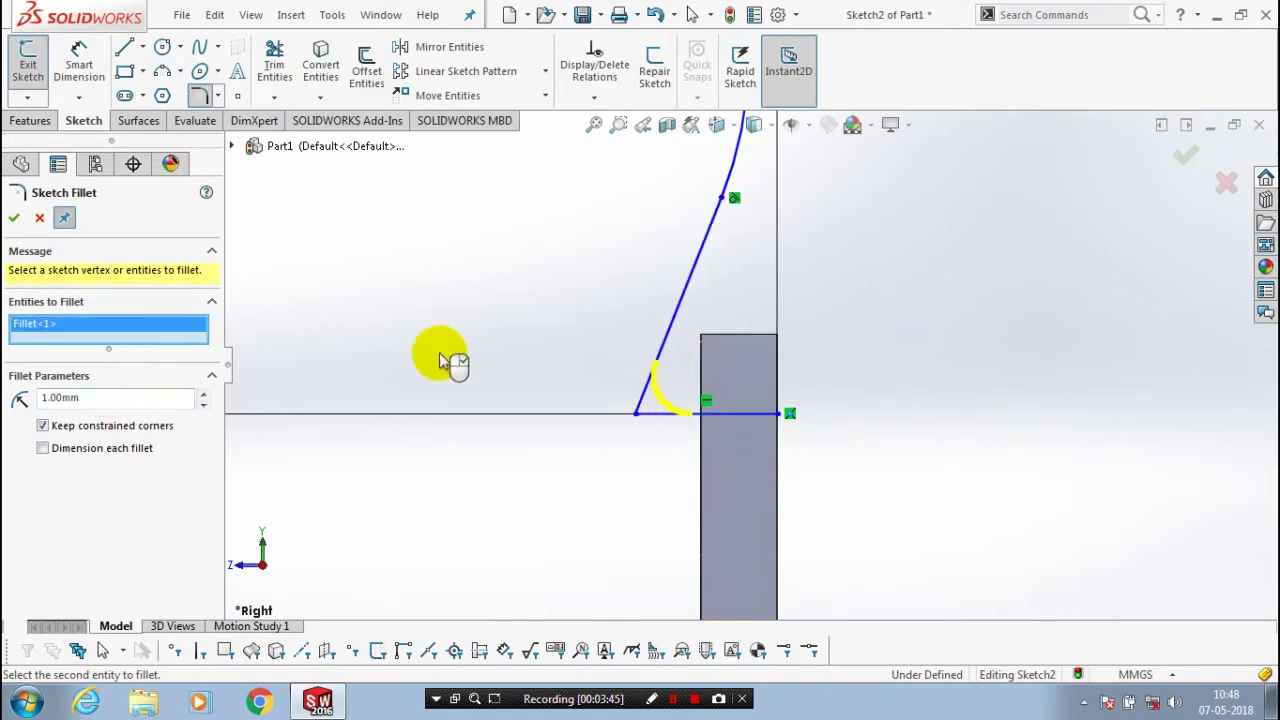
pyautogui.click(28, 227)
pyautogui.click(14, 218)
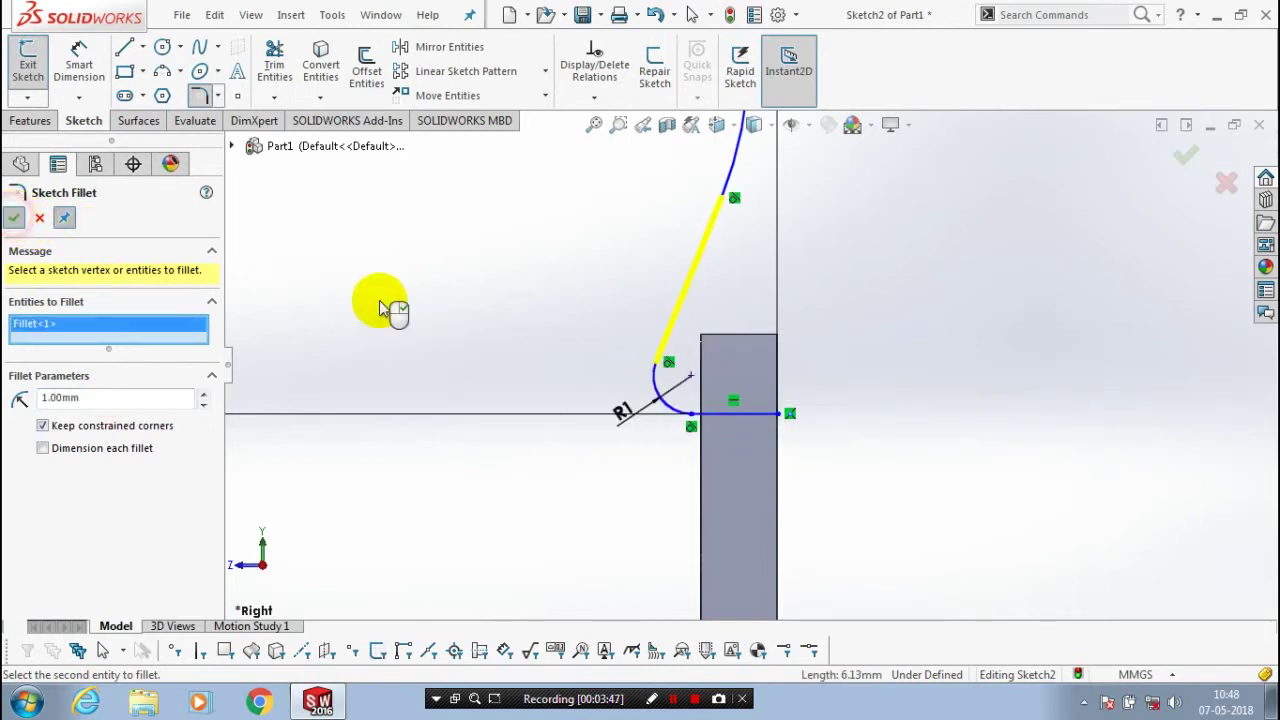
pyautogui.scroll(5, 563, 322)
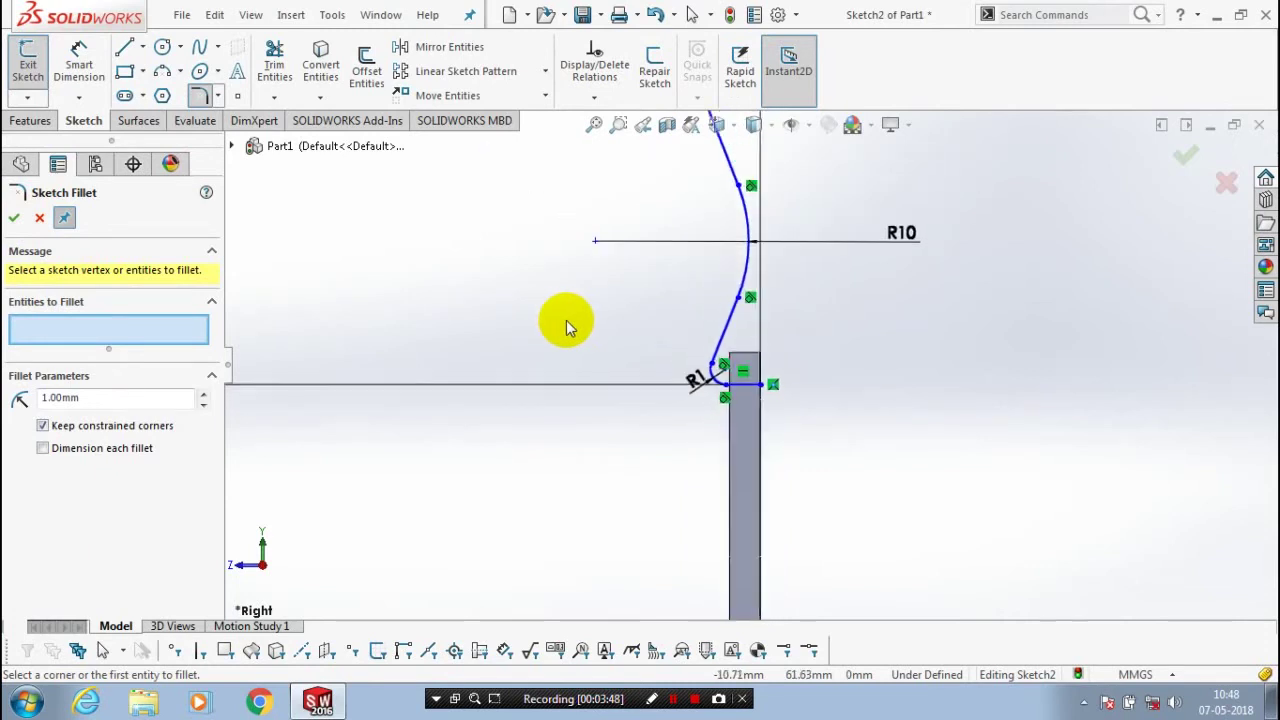
pyautogui.scroll(4, 566, 320)
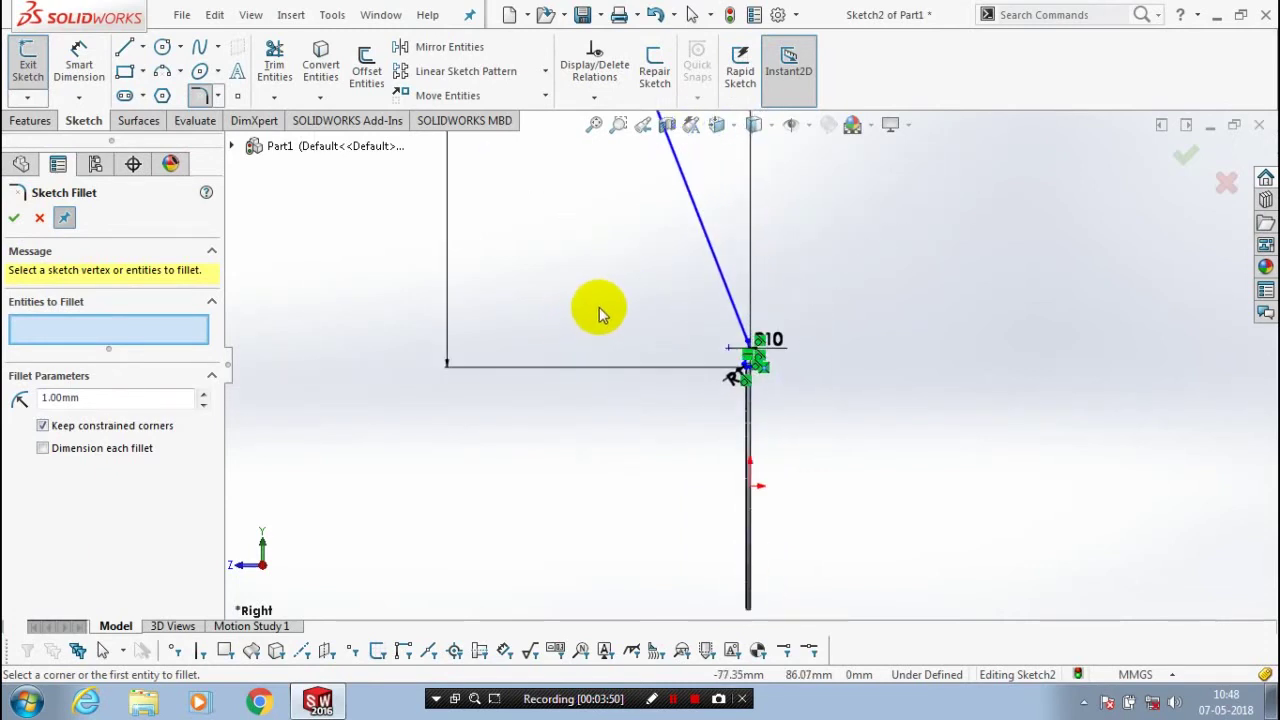
pyautogui.click(14, 218)
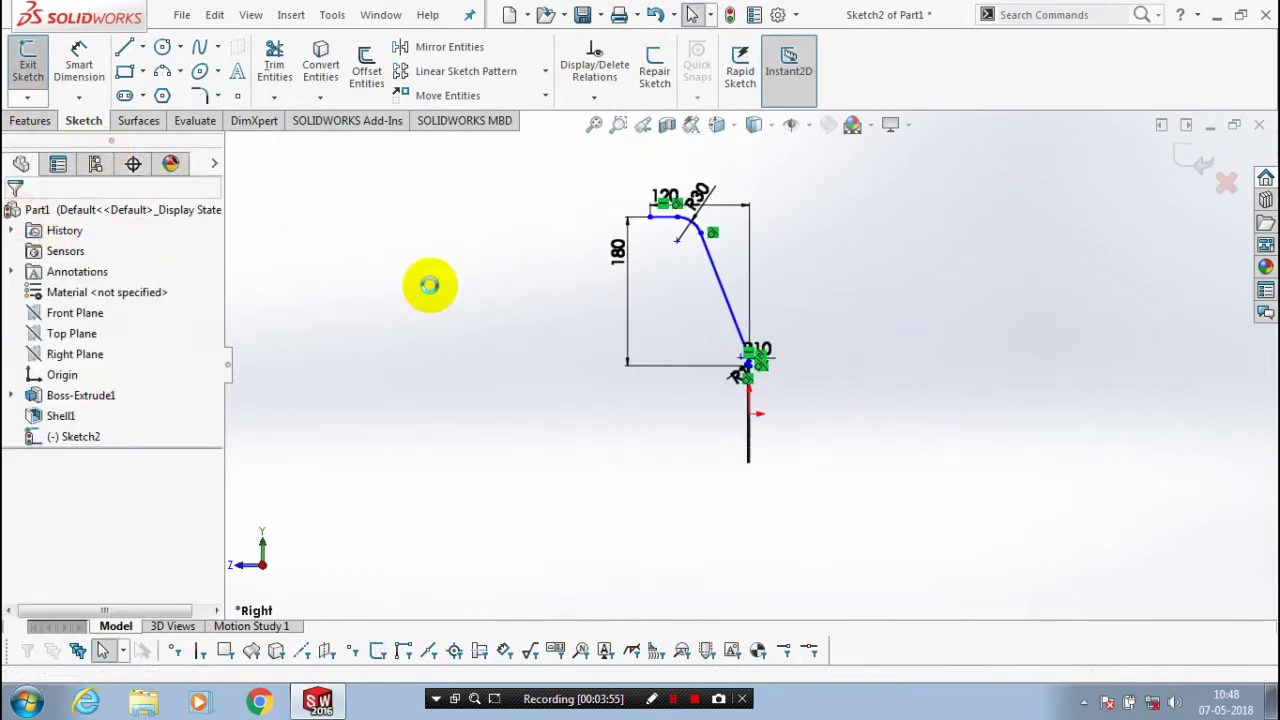
# Sweep a 1.5 mm circular profile along the Sketch2 path to form the wire
pyautogui.scroll(-2, 420, 285)
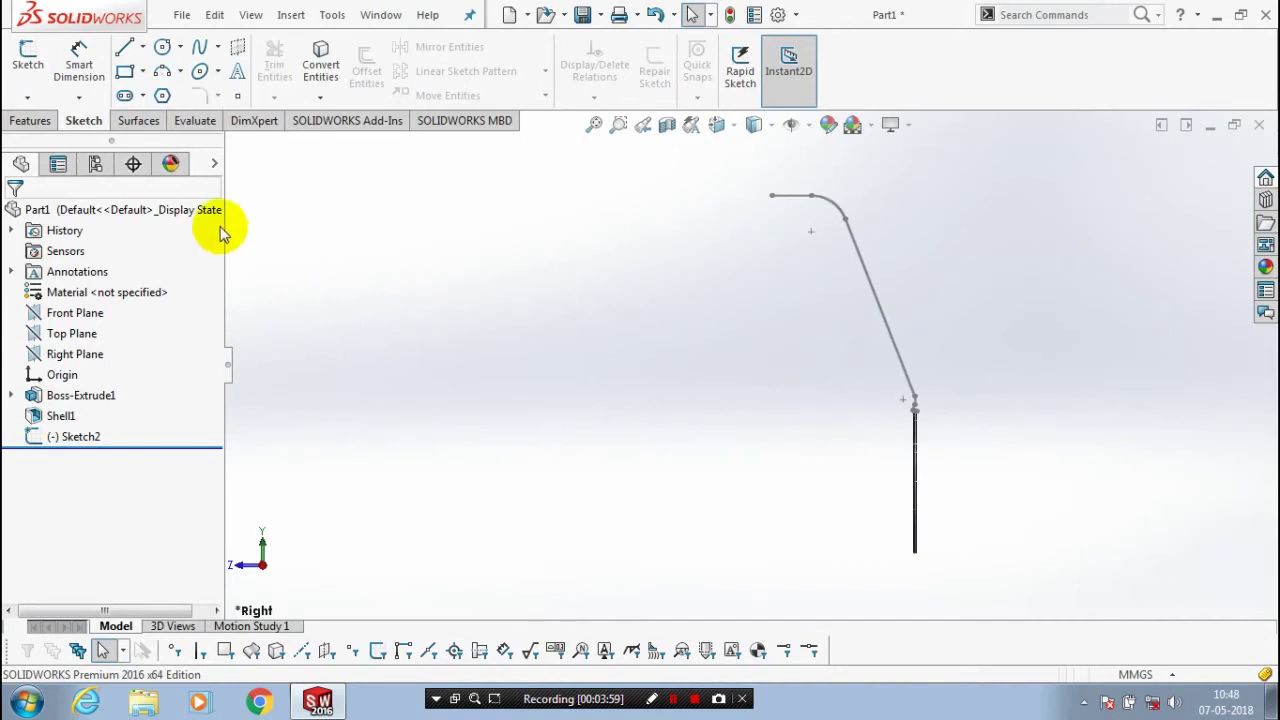
pyautogui.click(35, 121)
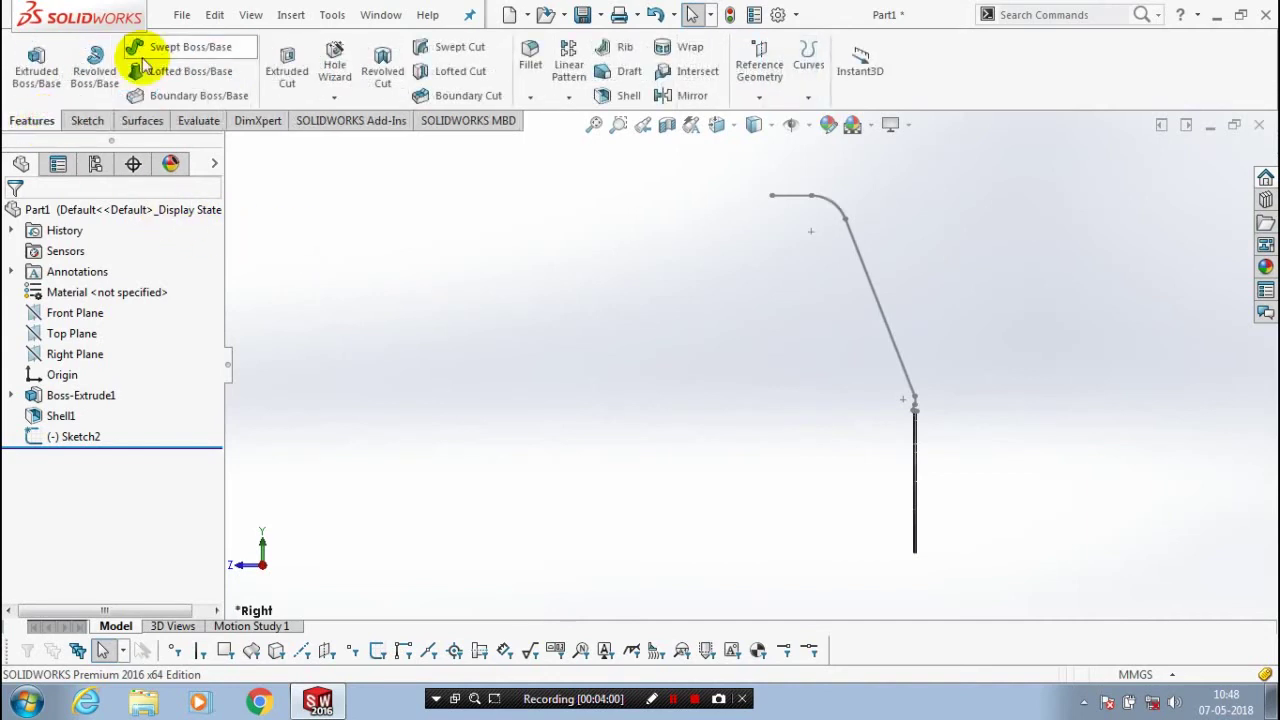
pyautogui.click(145, 50)
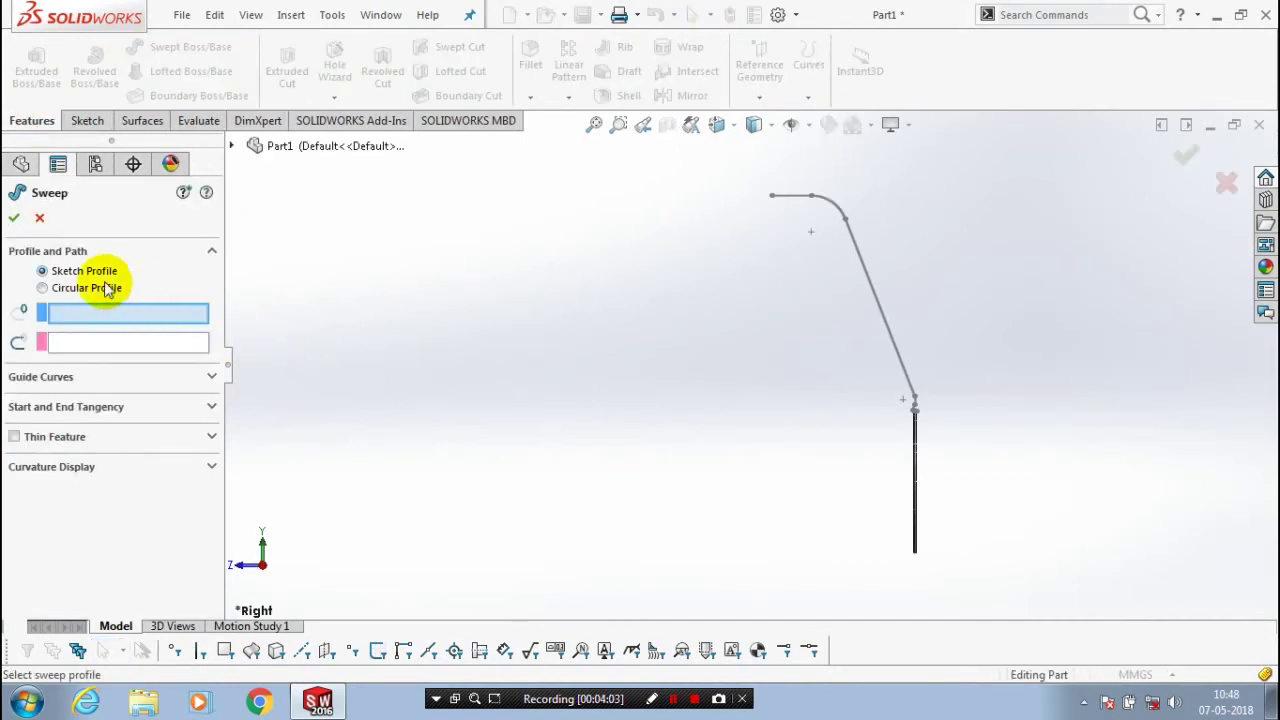
pyautogui.click(43, 288)
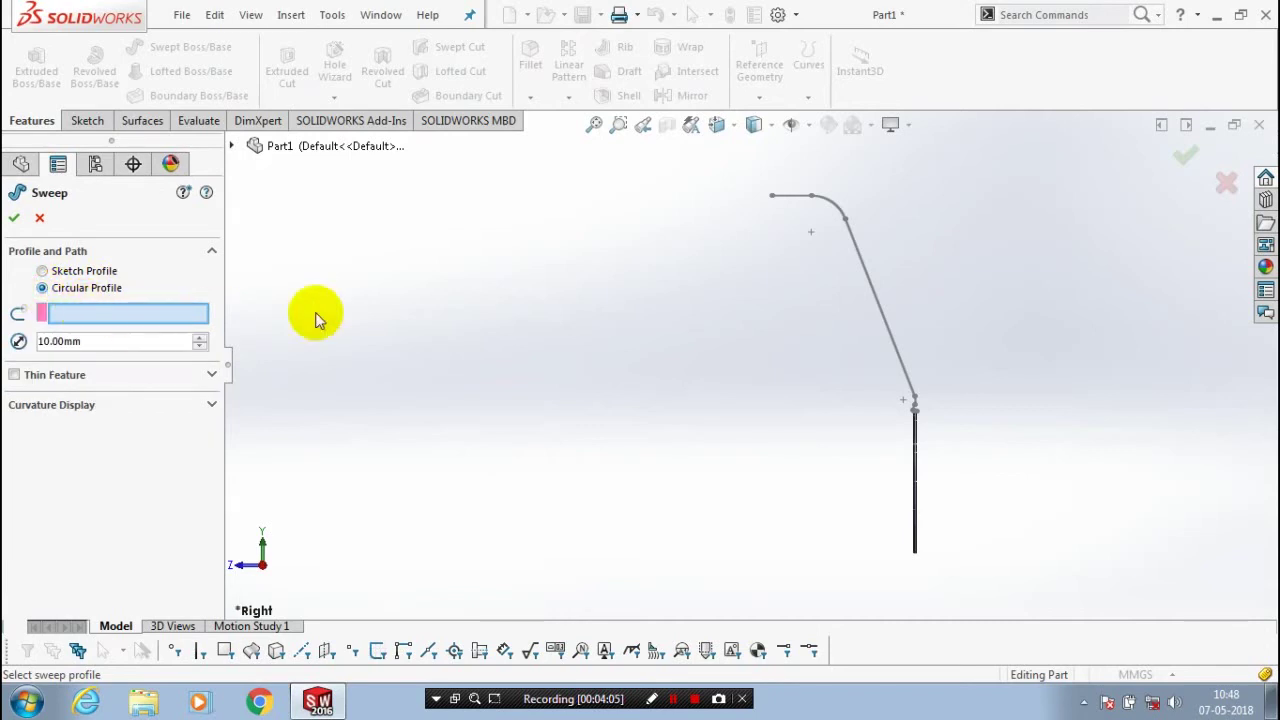
pyautogui.click(860, 288)
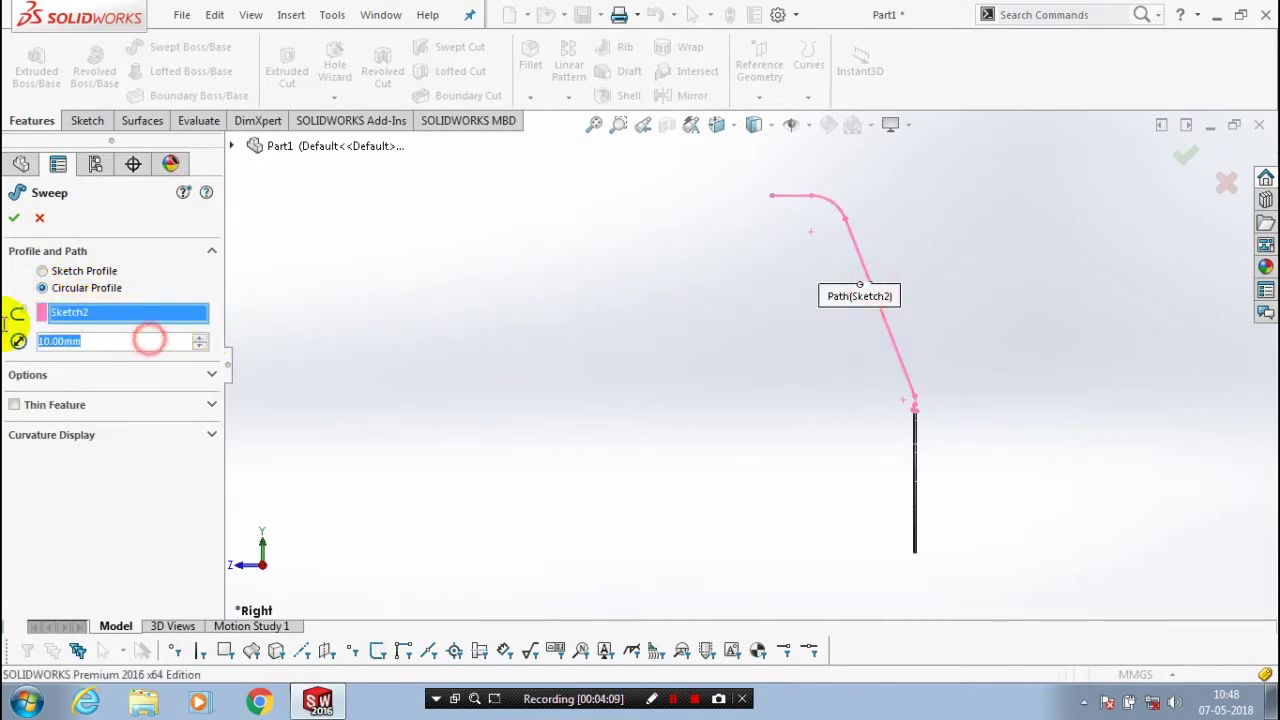
pyautogui.write('1.5')
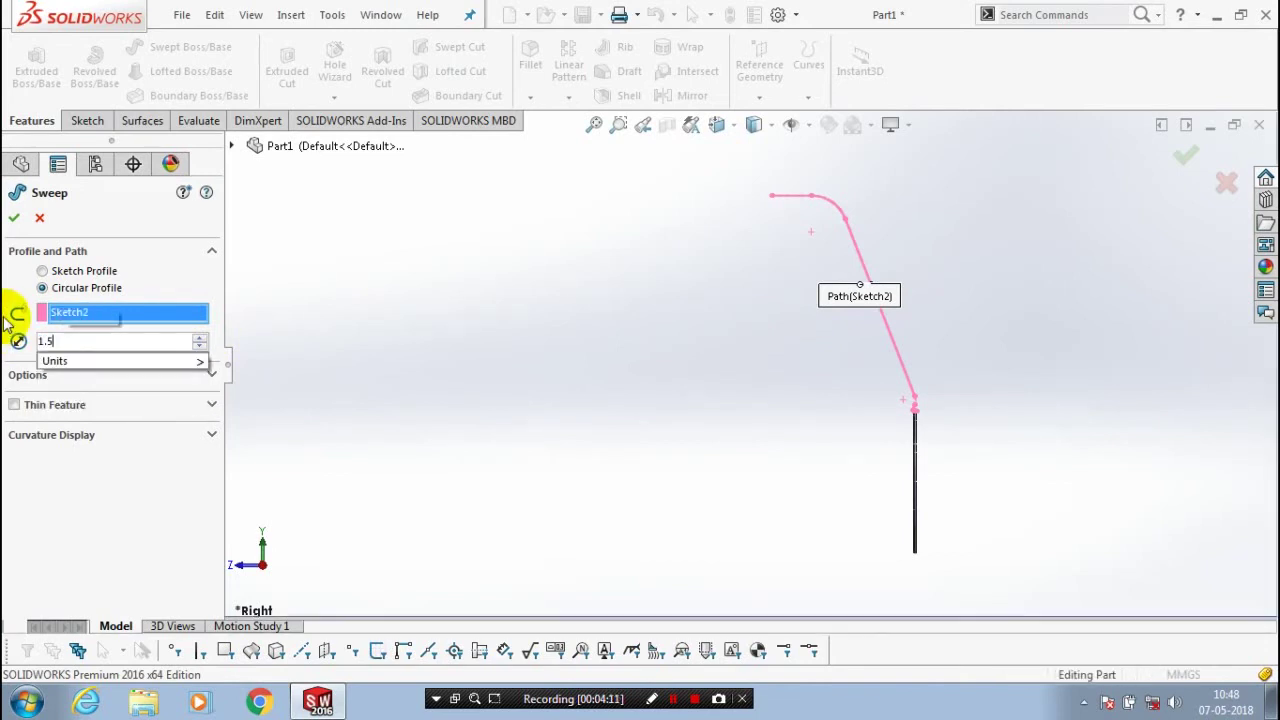
pyautogui.press('Return')
pyautogui.scroll(-3, 918, 316)
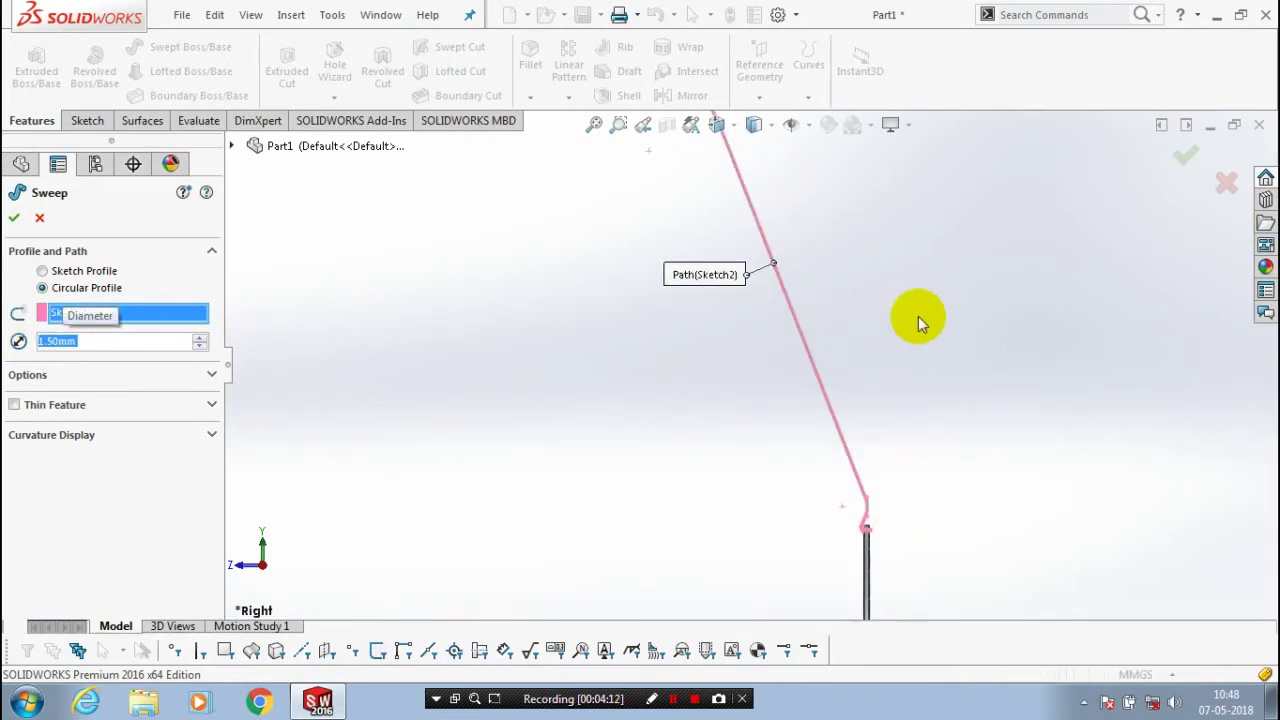
pyautogui.click(14, 217)
pyautogui.scroll(5, 839, 333)
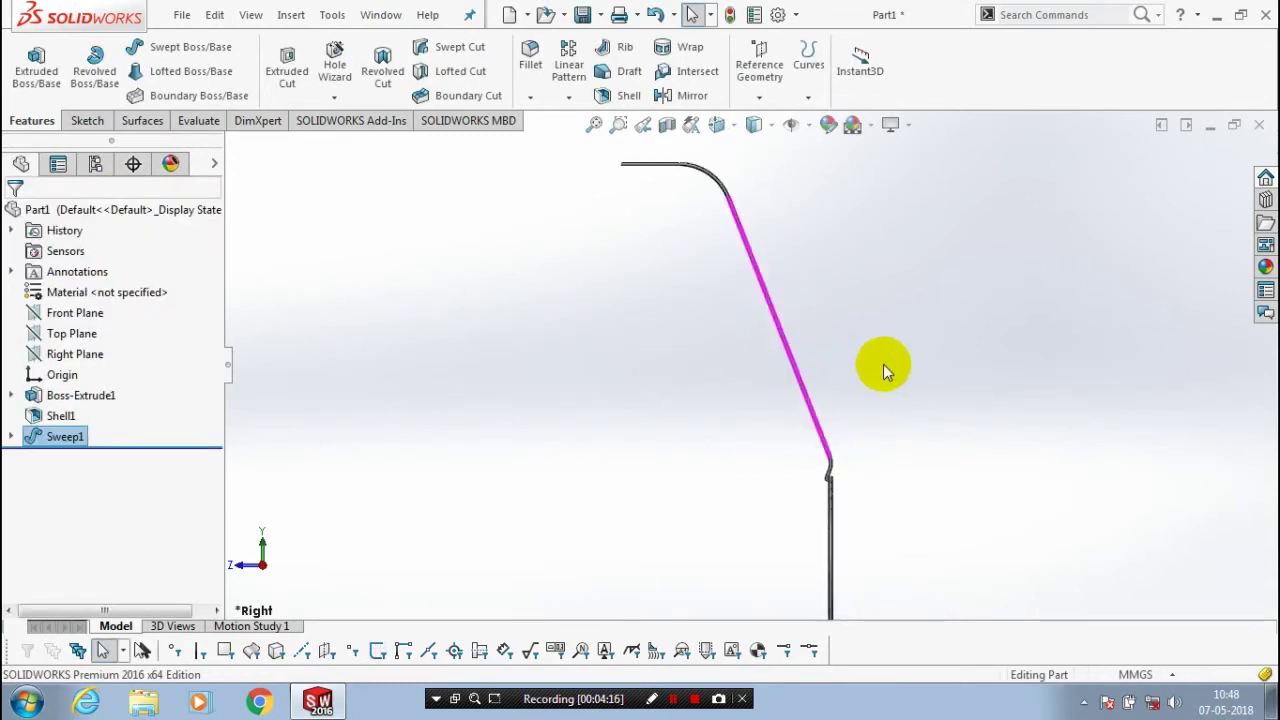
pyautogui.click(875, 392)
pyautogui.scroll(-1, 841, 323)
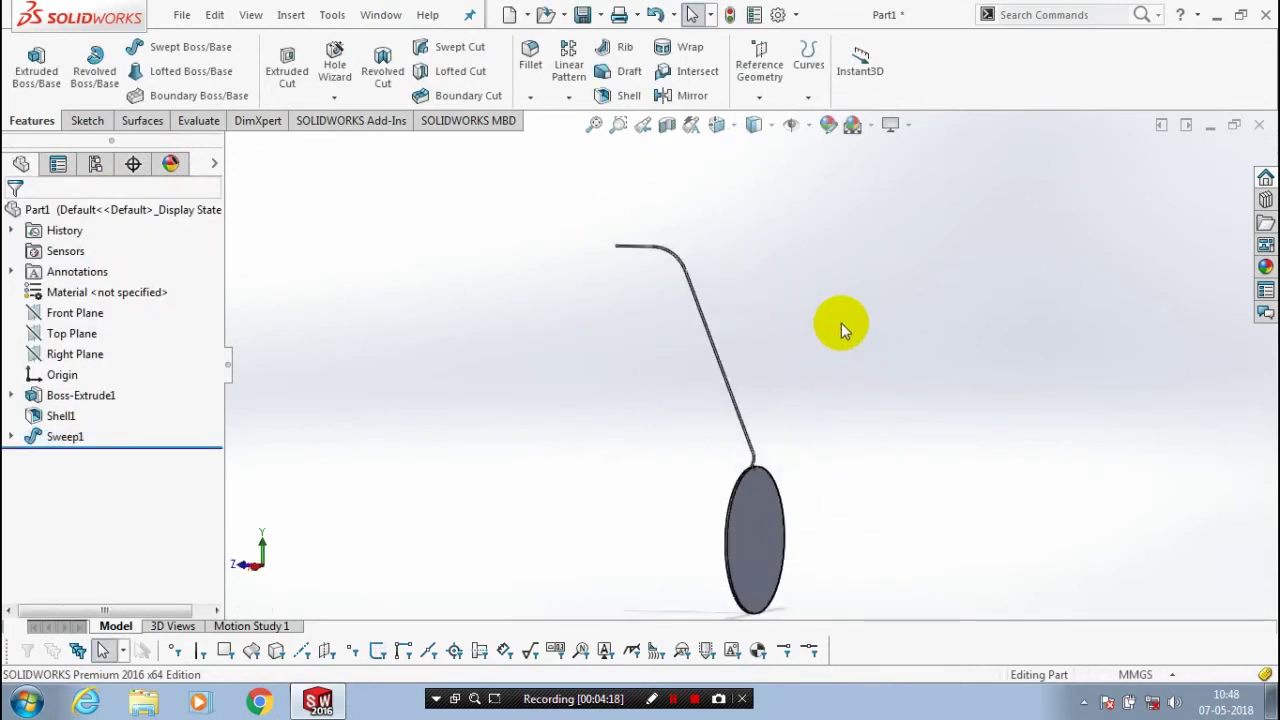
pyautogui.scroll(-3, 760, 455)
pyautogui.scroll(-1, 773, 450)
pyautogui.scroll(3, 787, 397)
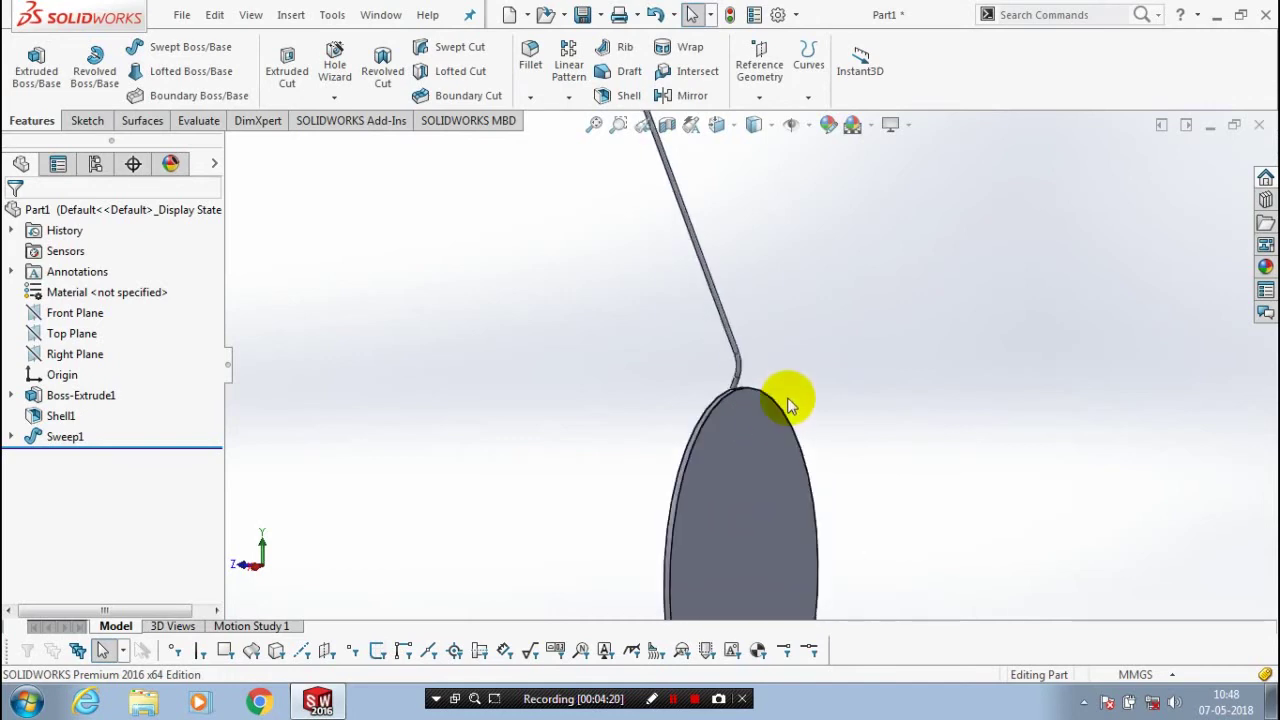
pyautogui.scroll(2, 783, 352)
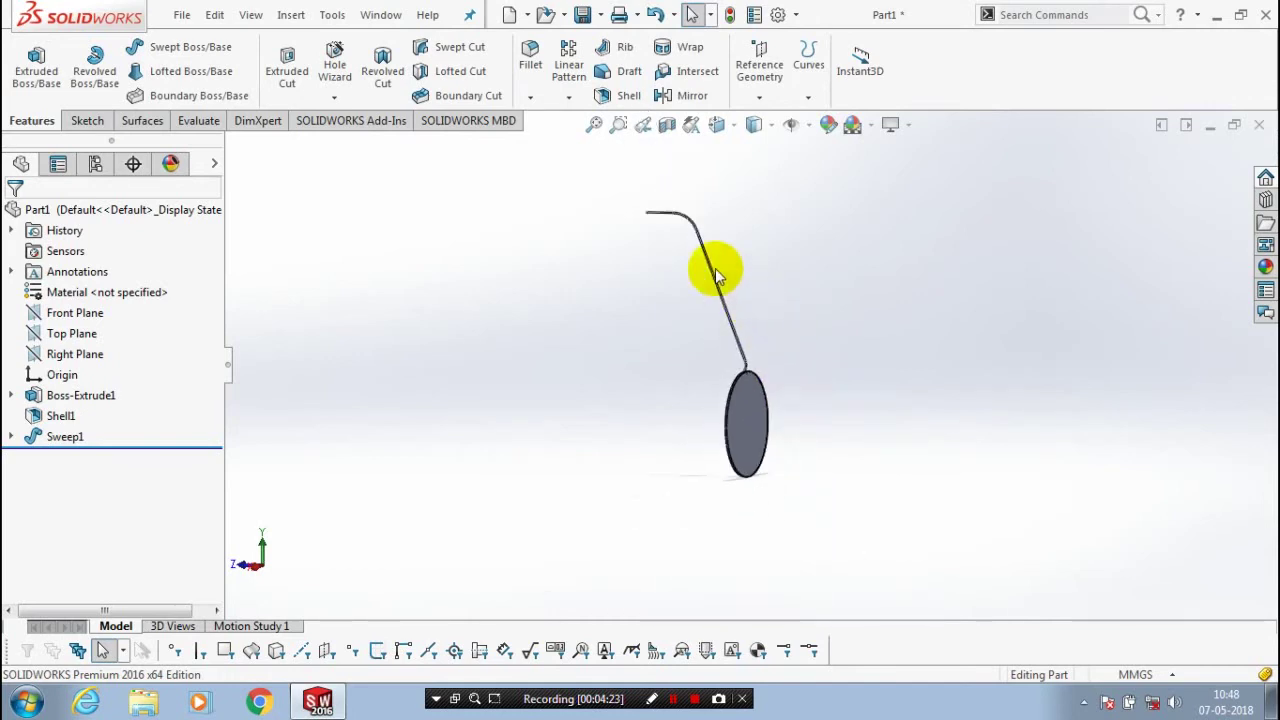
pyautogui.click(569, 101)
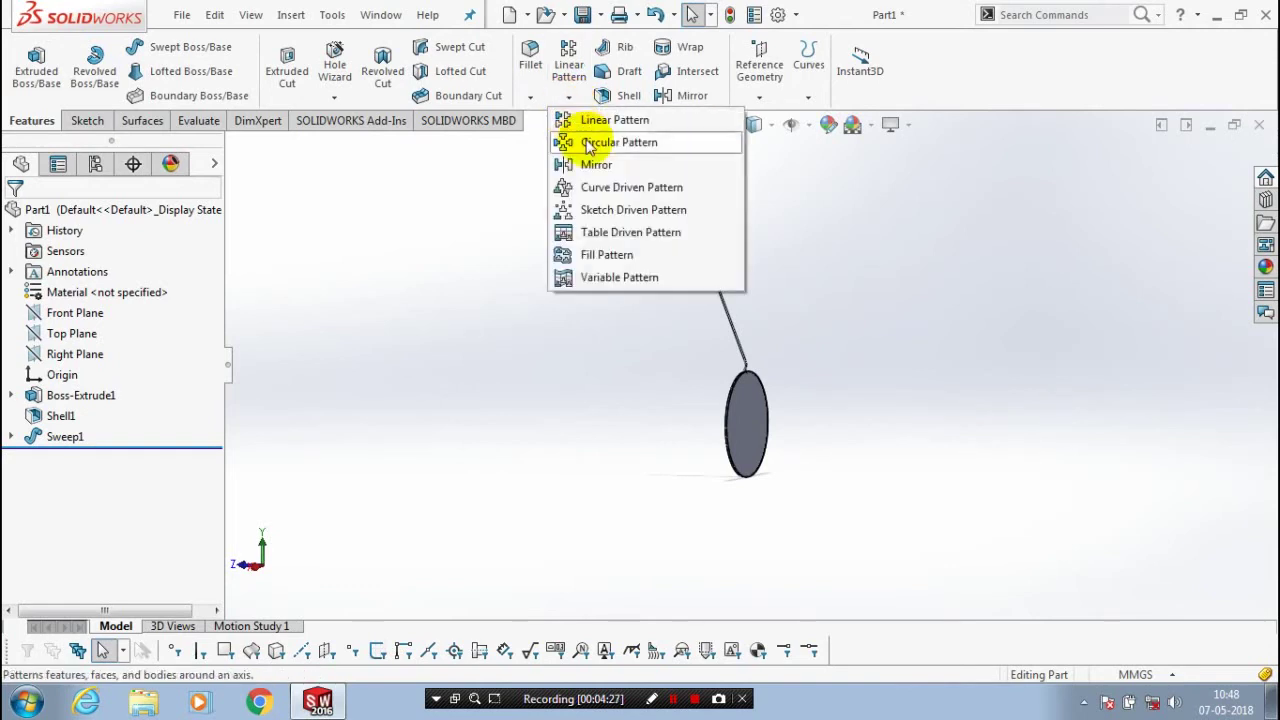
# Set up a circular pattern of Sweep1 about the disc's round edge
pyautogui.click(586, 143)
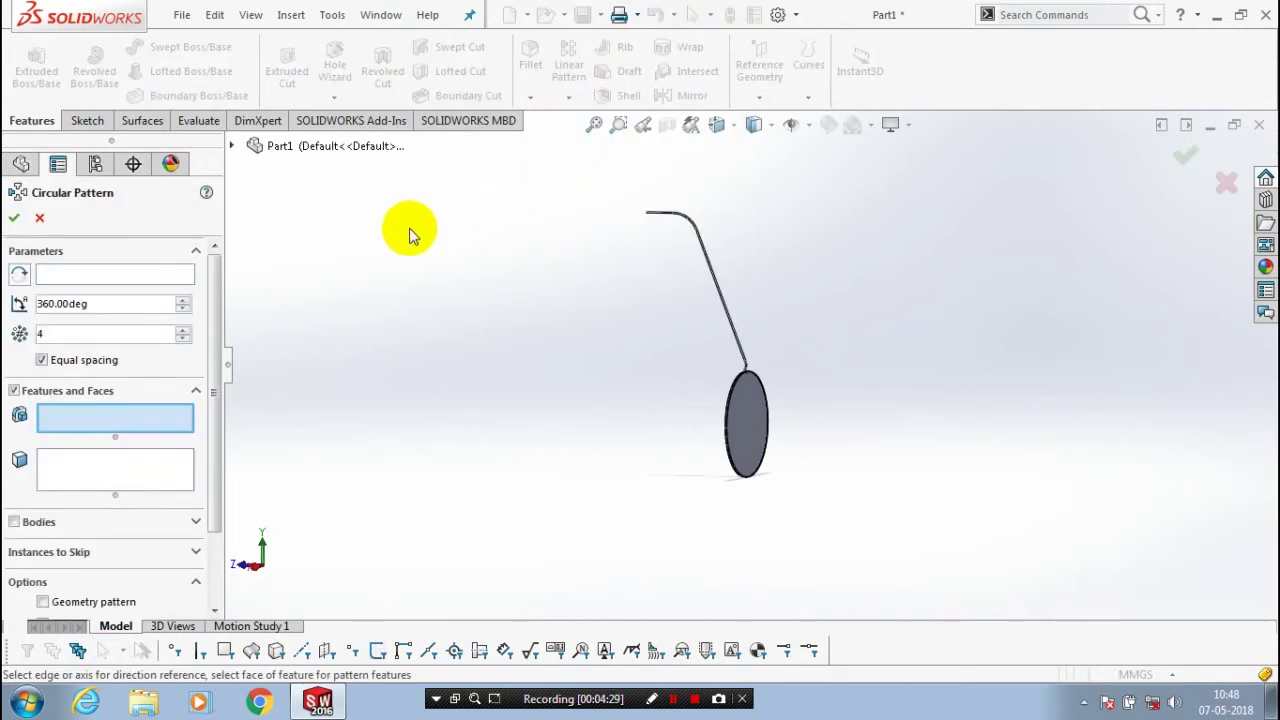
pyautogui.click(117, 276)
pyautogui.scroll(-5, 780, 428)
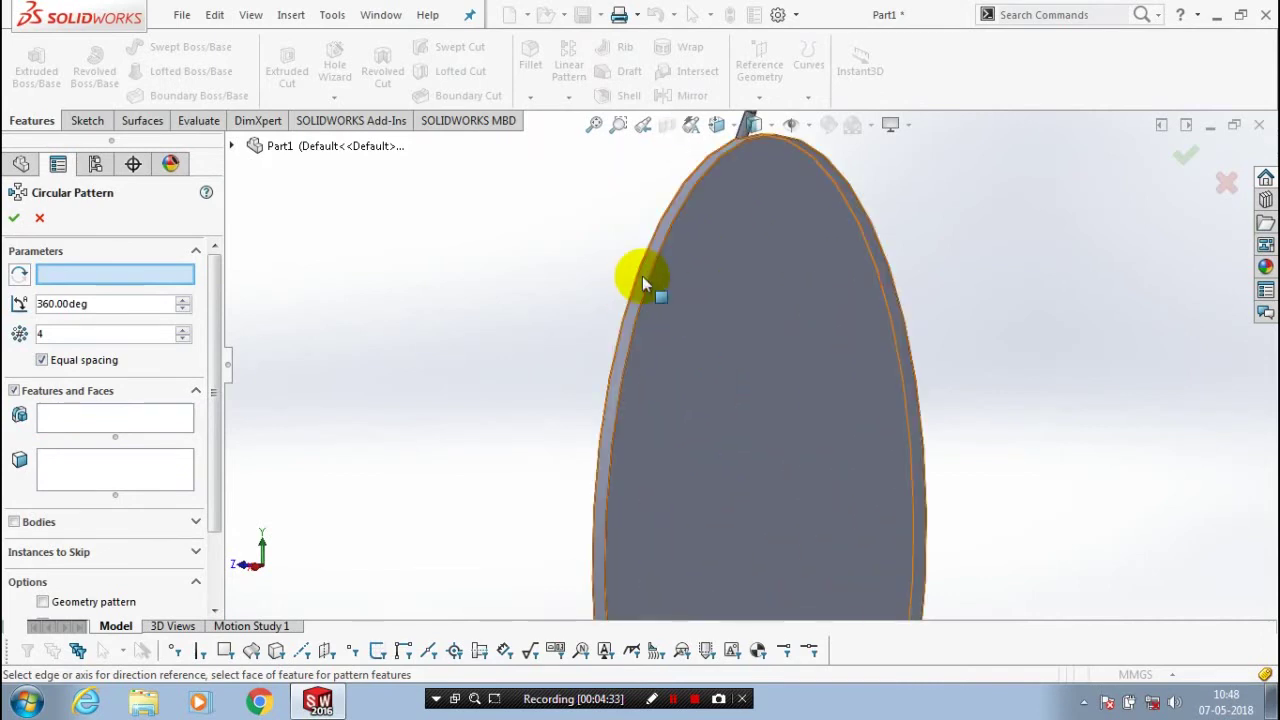
pyautogui.click(642, 276)
pyautogui.click(118, 418)
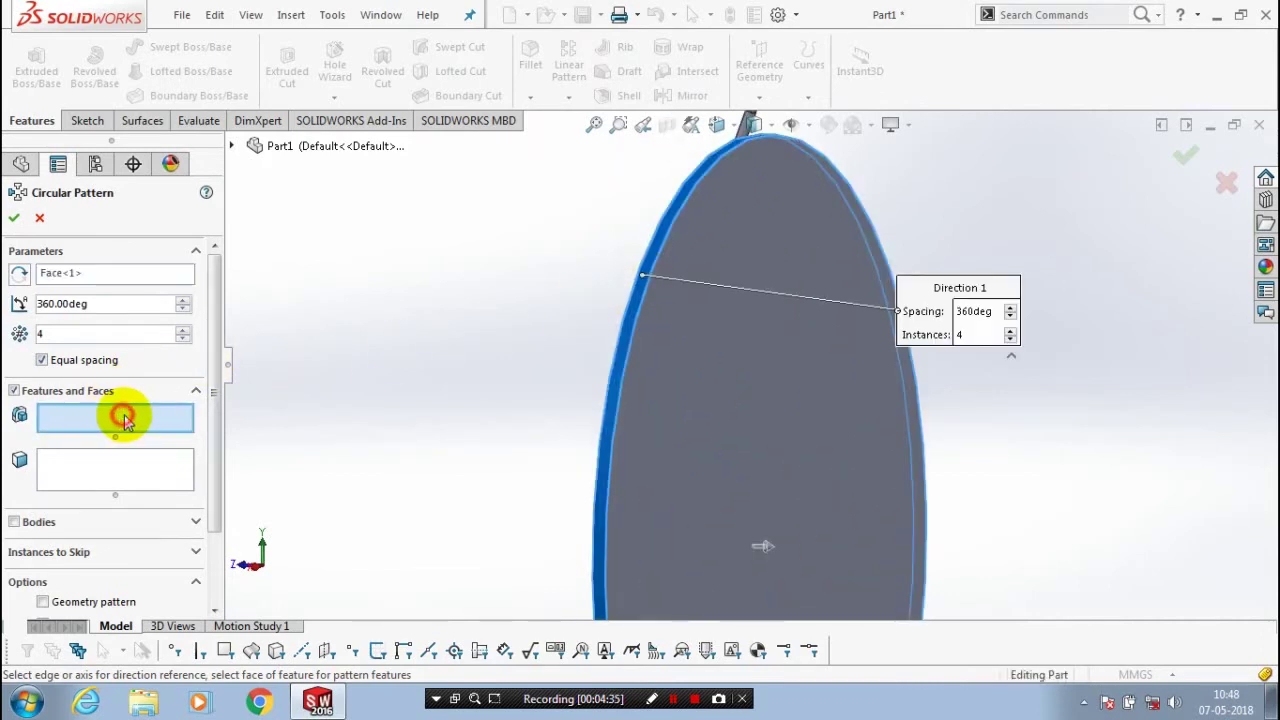
pyautogui.scroll(2, 643, 333)
pyautogui.scroll(3, 644, 333)
pyautogui.click(736, 251)
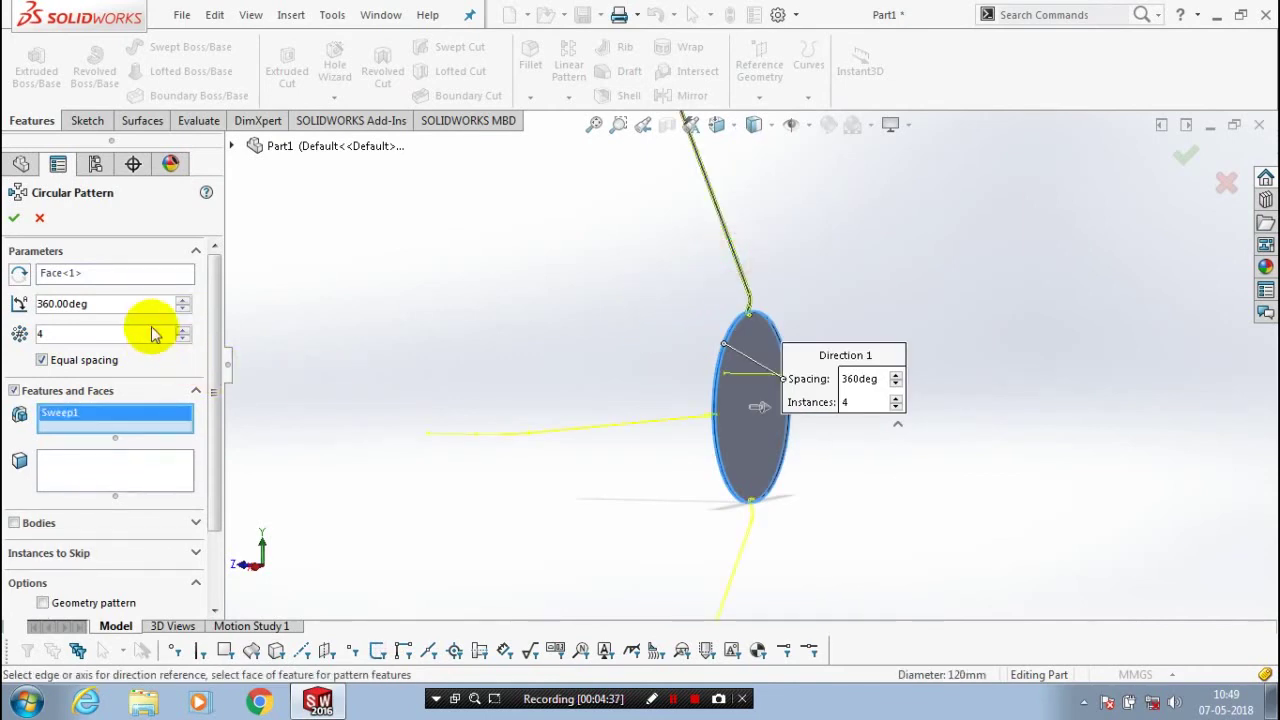
# Set the pattern to 65 instances over 360° and confirm it
pyautogui.doubleClick(40, 335)
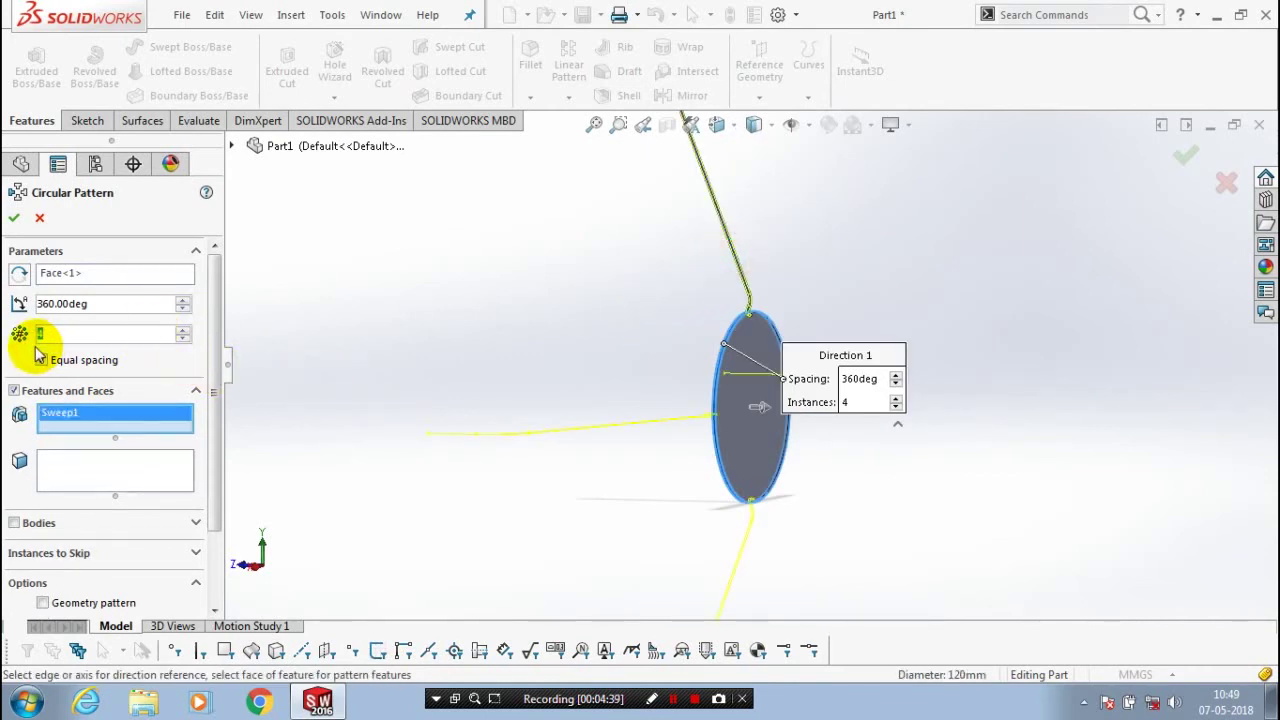
pyautogui.write('60')
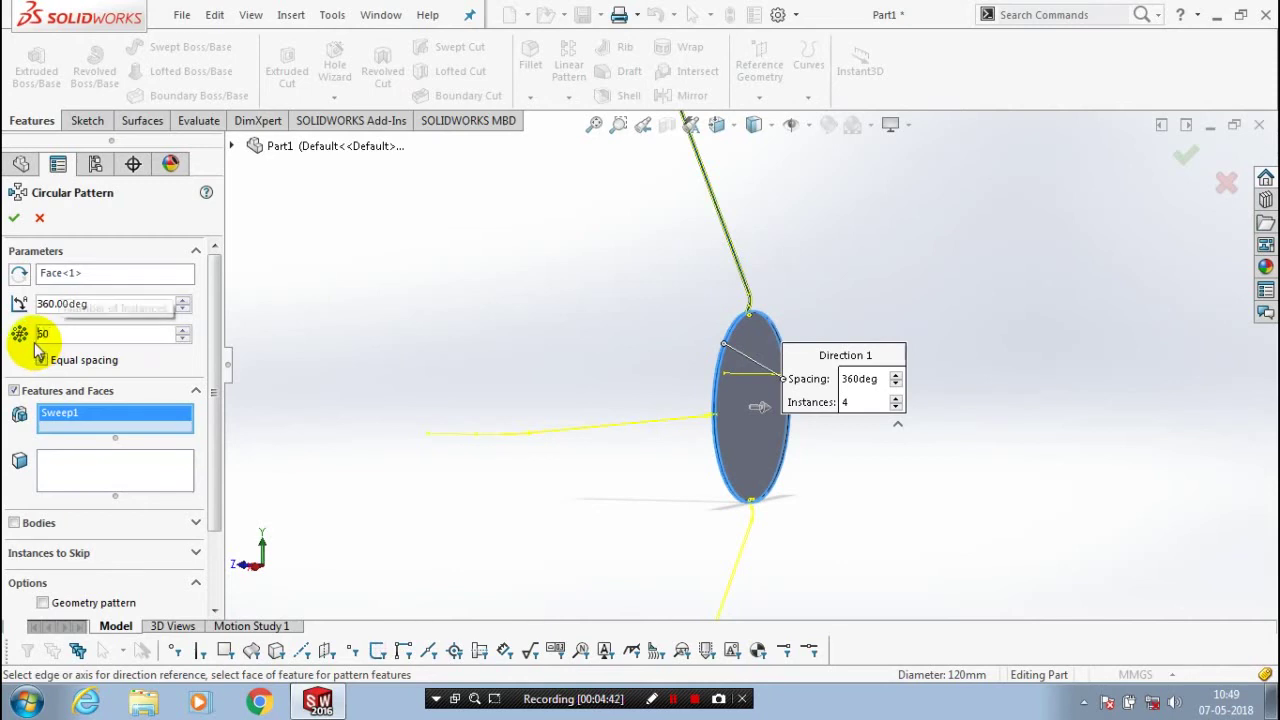
pyautogui.press('Return')
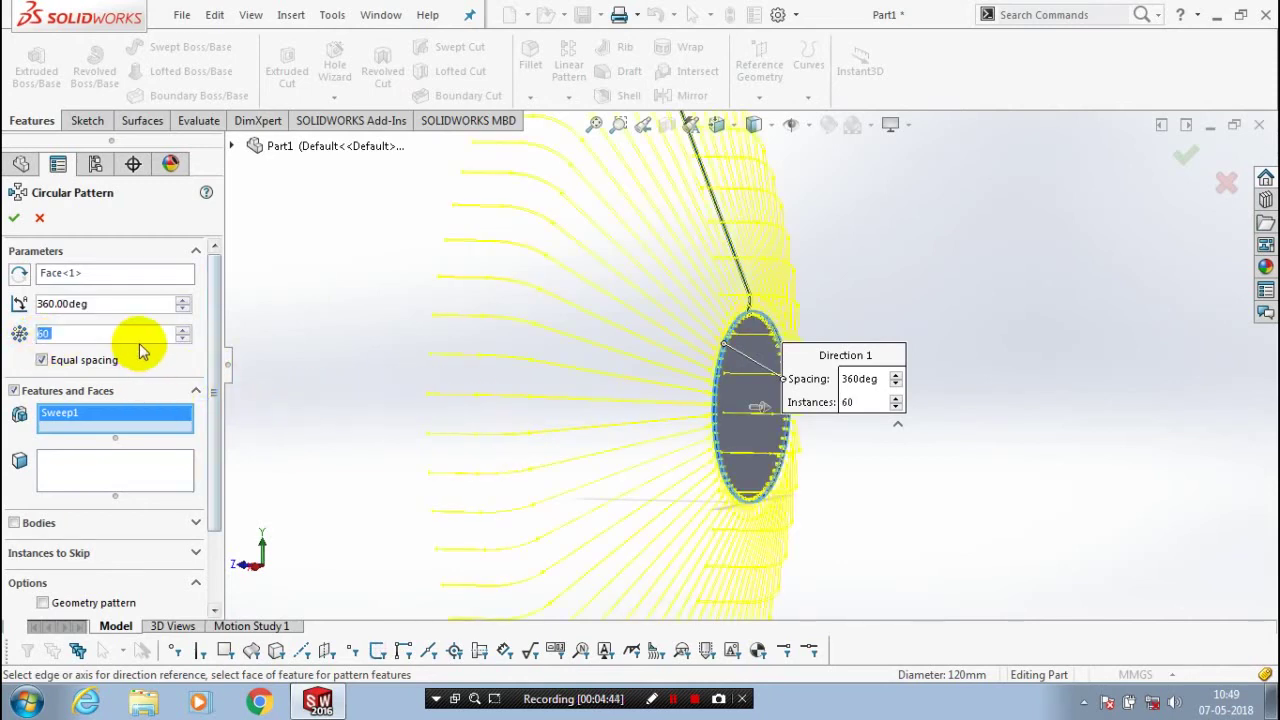
pyautogui.write('65')
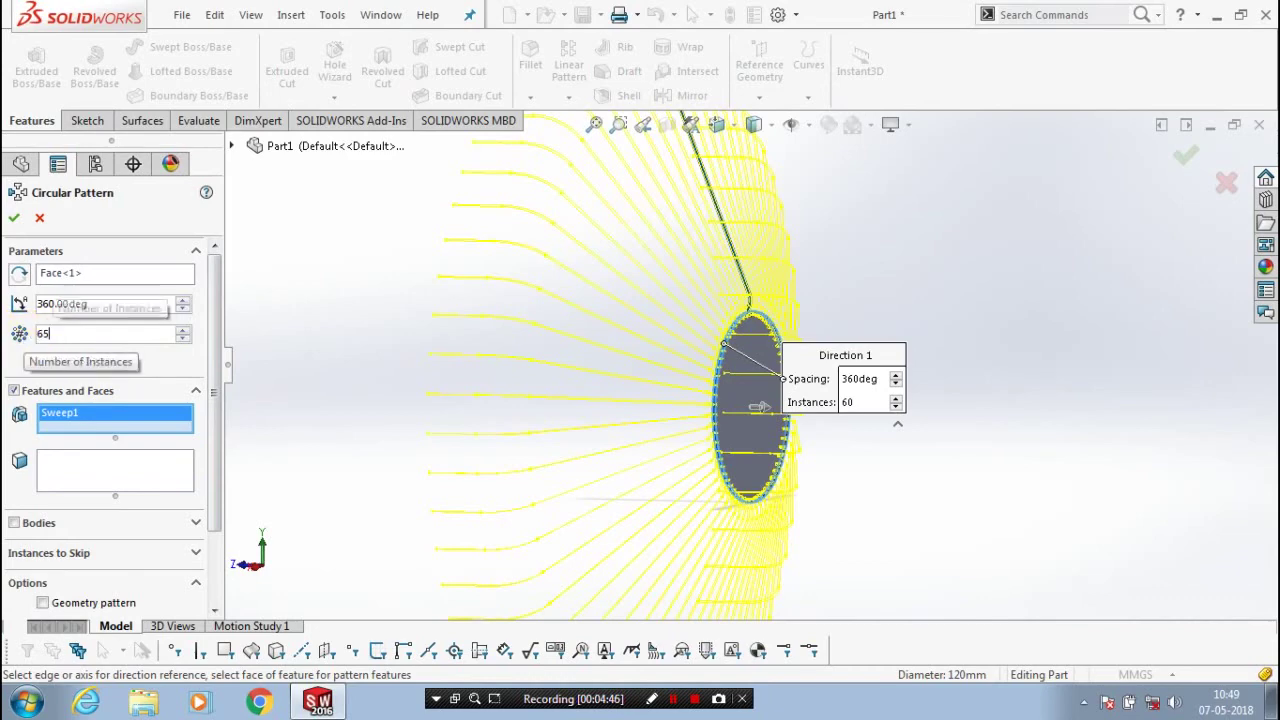
pyautogui.press('Return')
pyautogui.moveTo(680, 370); pyautogui.dragTo(400, 256, button='middle')
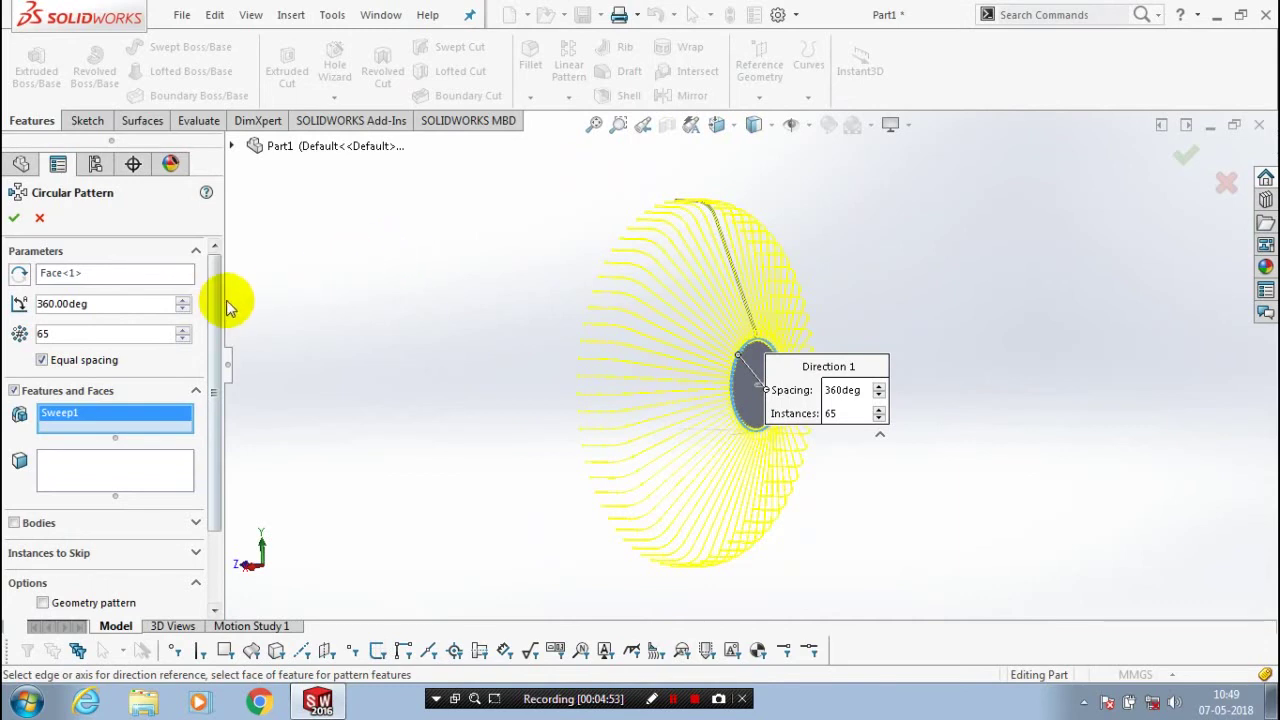
pyautogui.click(12, 216)
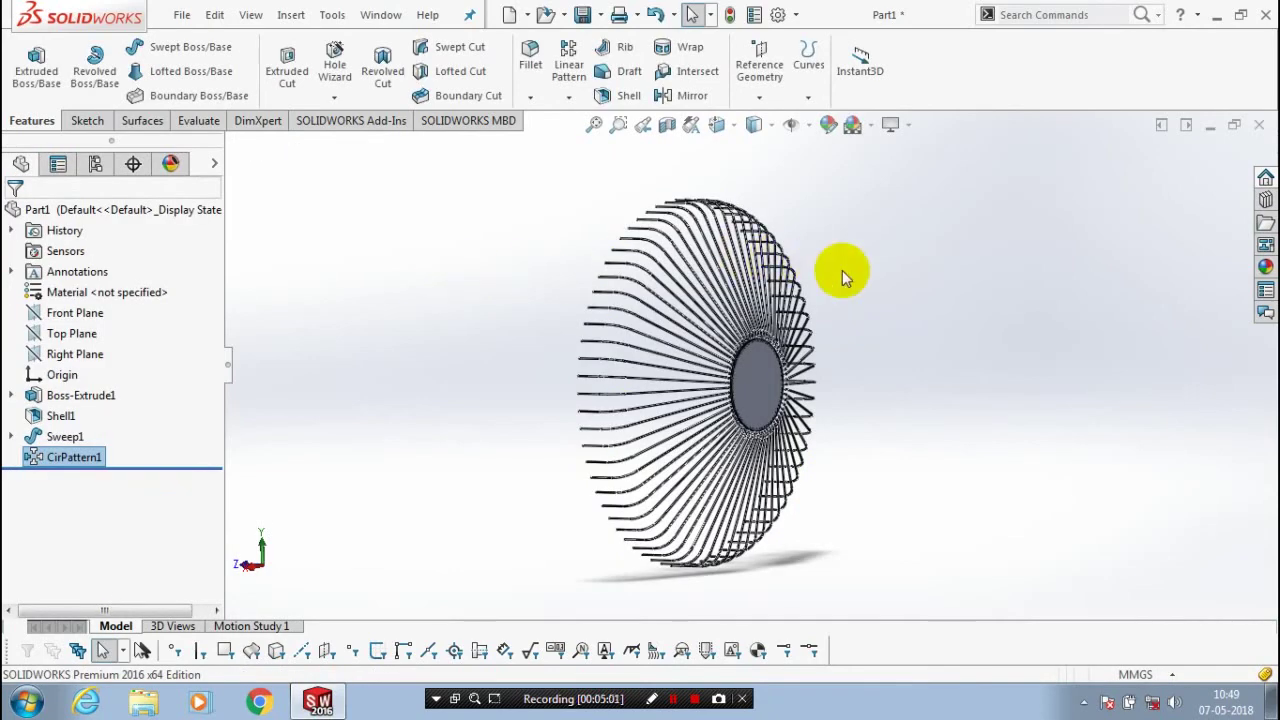
# Show the wire cage in front view and bring up the Appearances, Scenes, and Decals pane
pyautogui.hotkey('ctrl', '2')
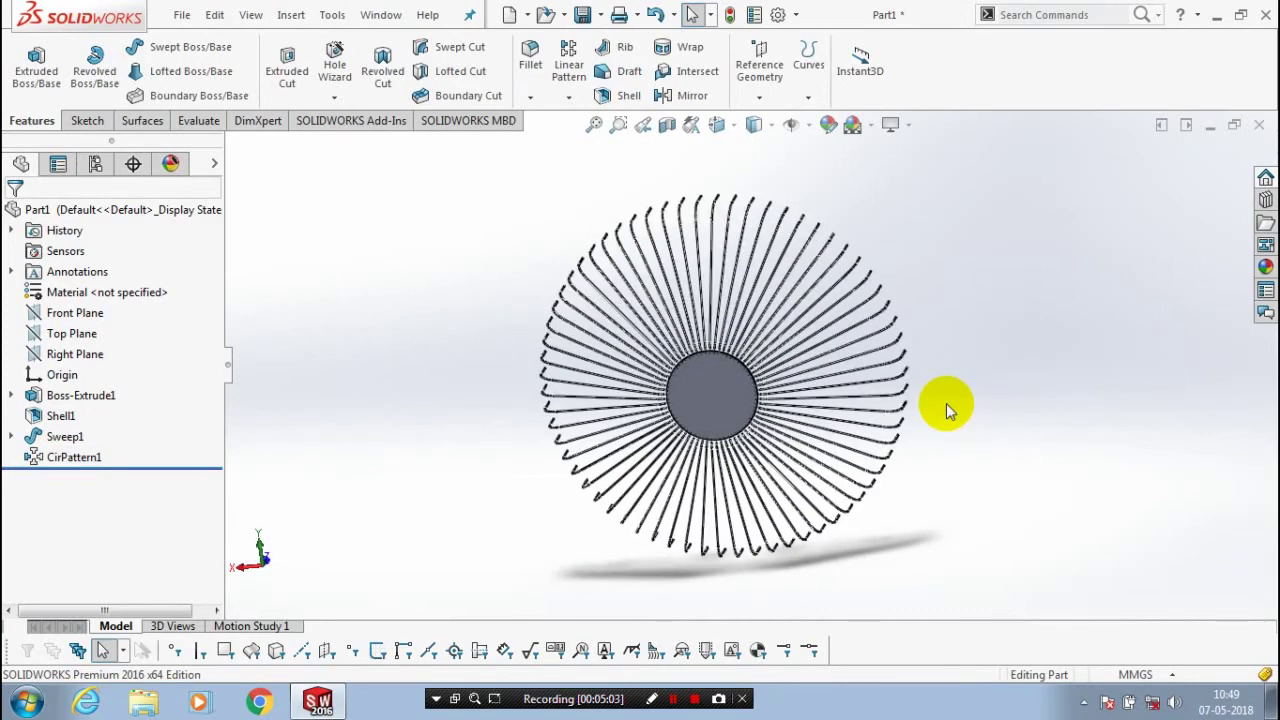
pyautogui.click(1263, 264)
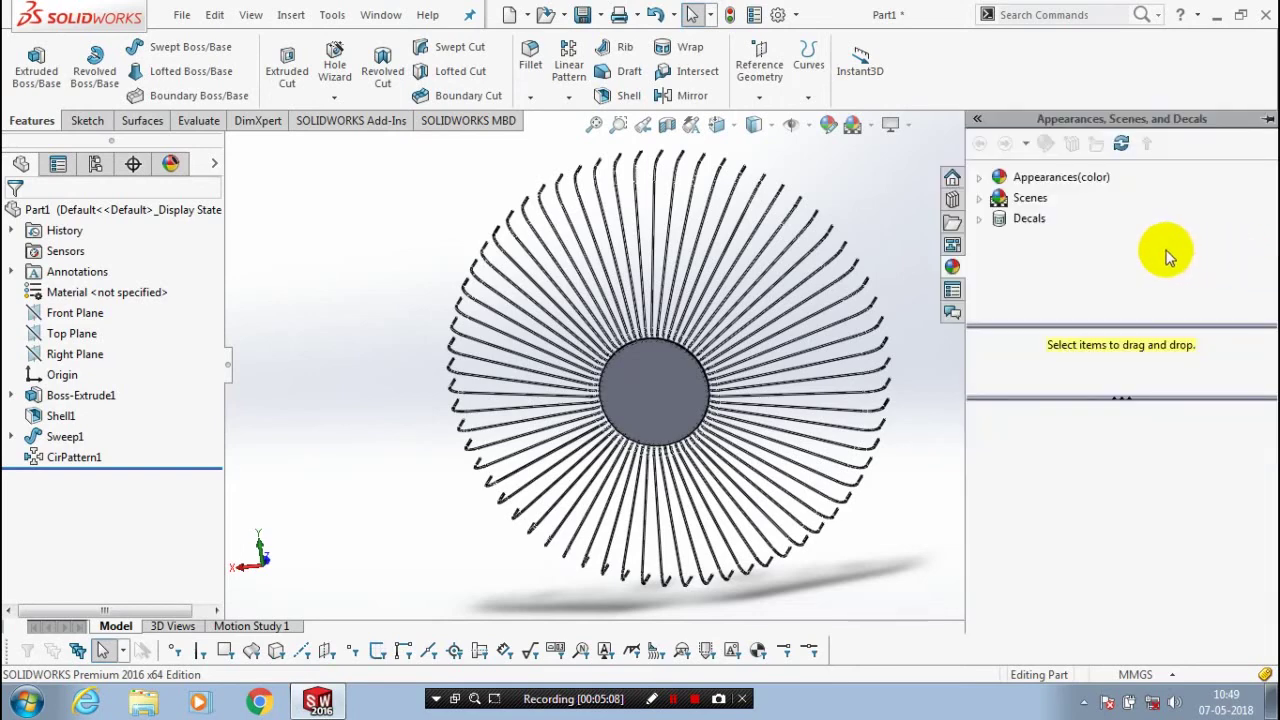